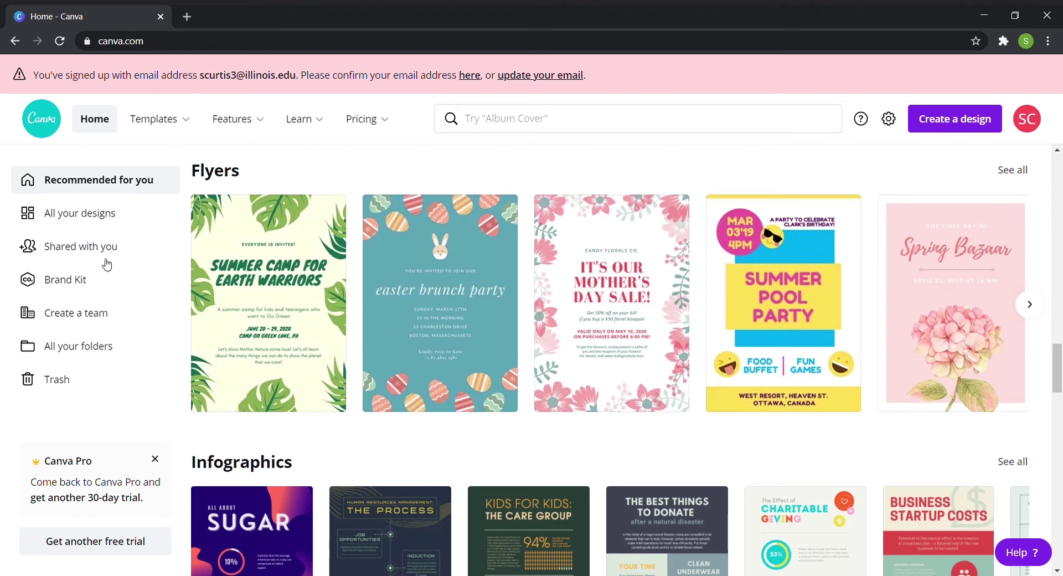
Fill the Brand Kit's Untitled palette with #99EDF4, #F7FFDC and #FFCCFB
left_click(88, 278)
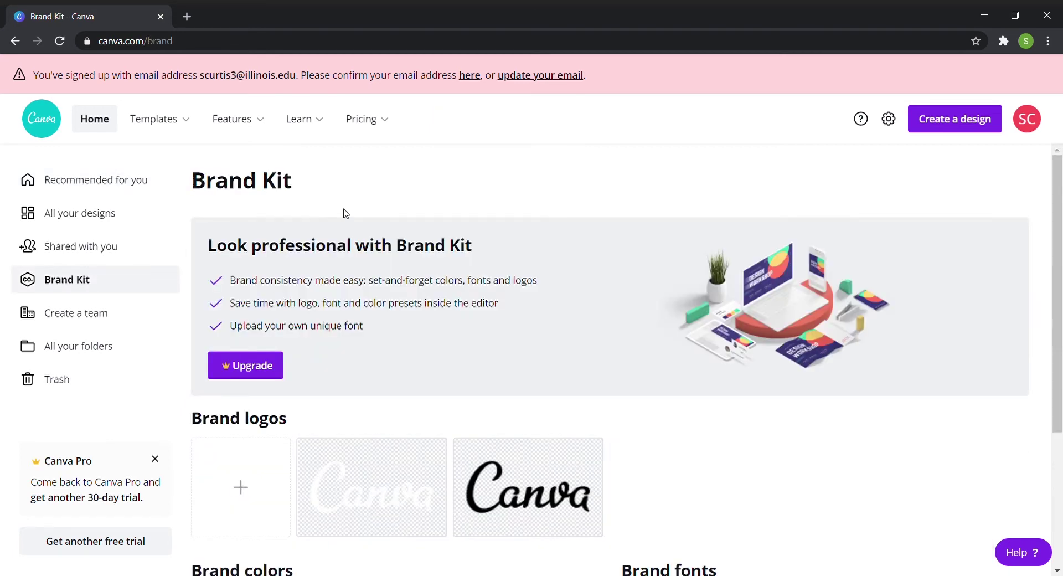
scroll(344, 213, "down", 4)
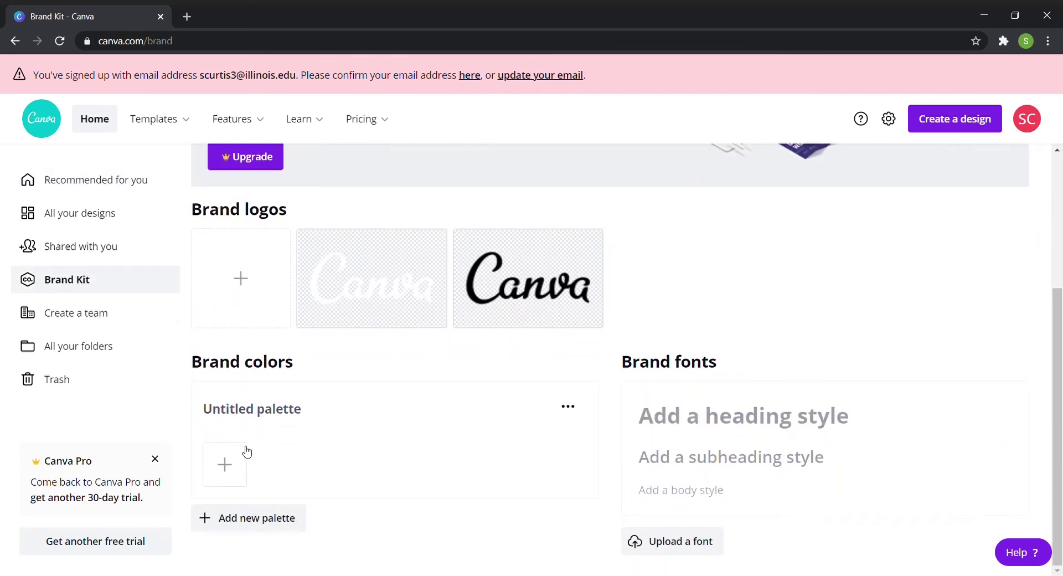
left_click(226, 467)
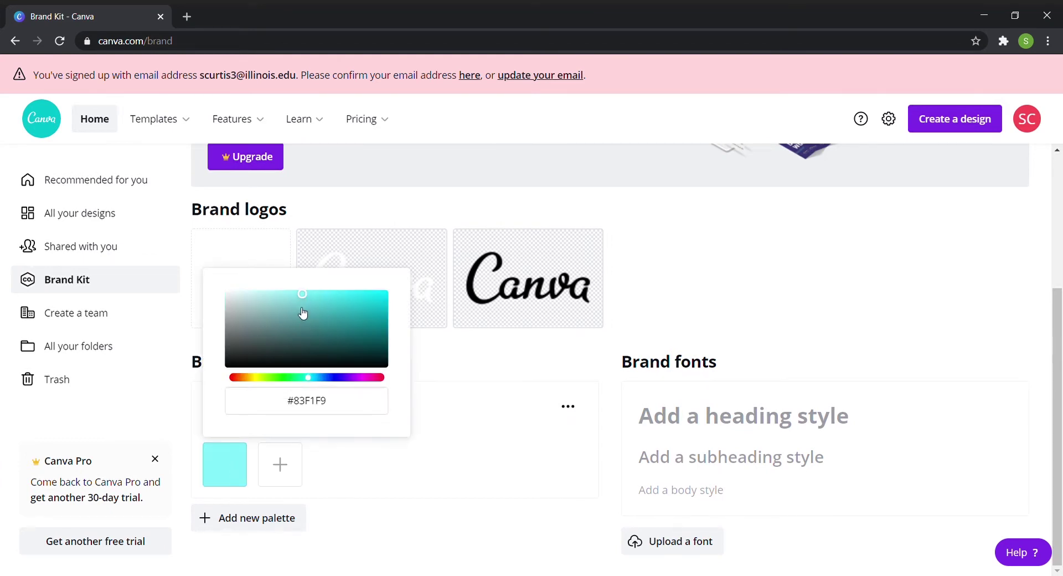
left_click_drag(302, 291, 282, 294)
left_click(280, 464)
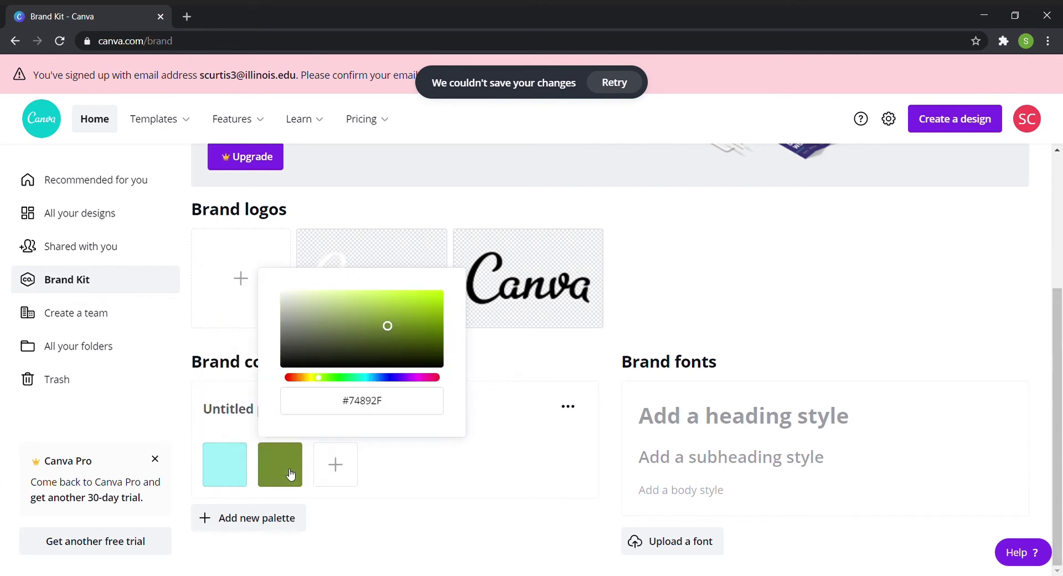
mouse_move(332, 320)
left_mouse_down()
mouse_move(323, 293)
mouse_move(303, 289)
left_mouse_up()
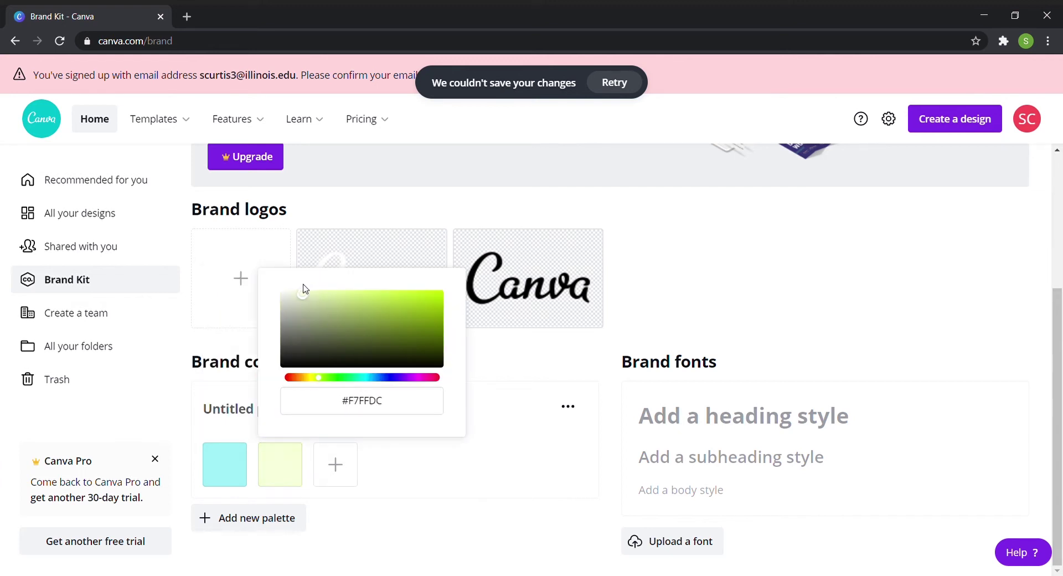
left_click(335, 464)
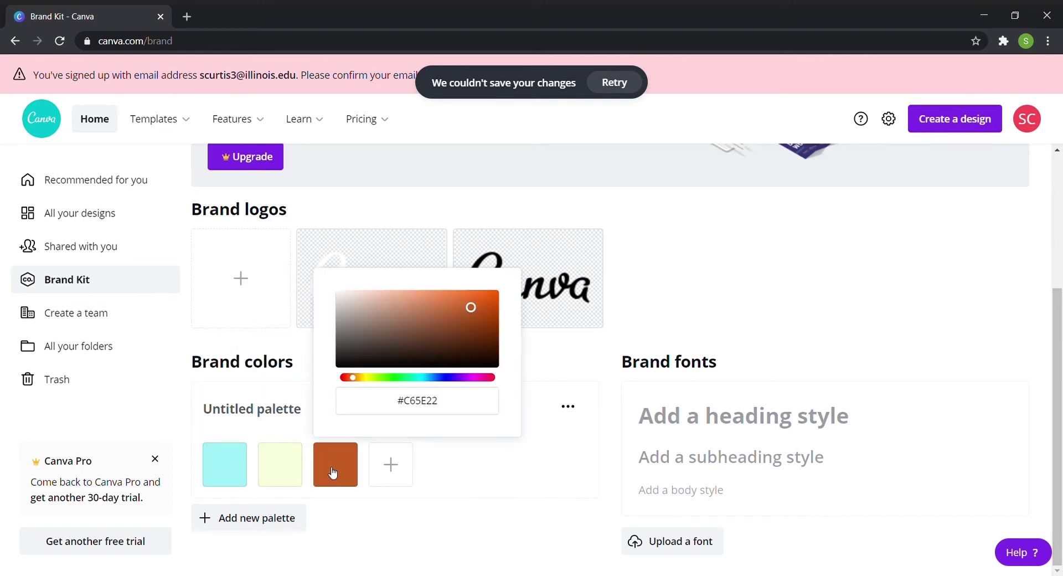
left_click(475, 378)
mouse_move(420, 311)
left_mouse_down()
mouse_move(393, 277)
mouse_move(368, 273)
left_mouse_up()
left_click(498, 509)
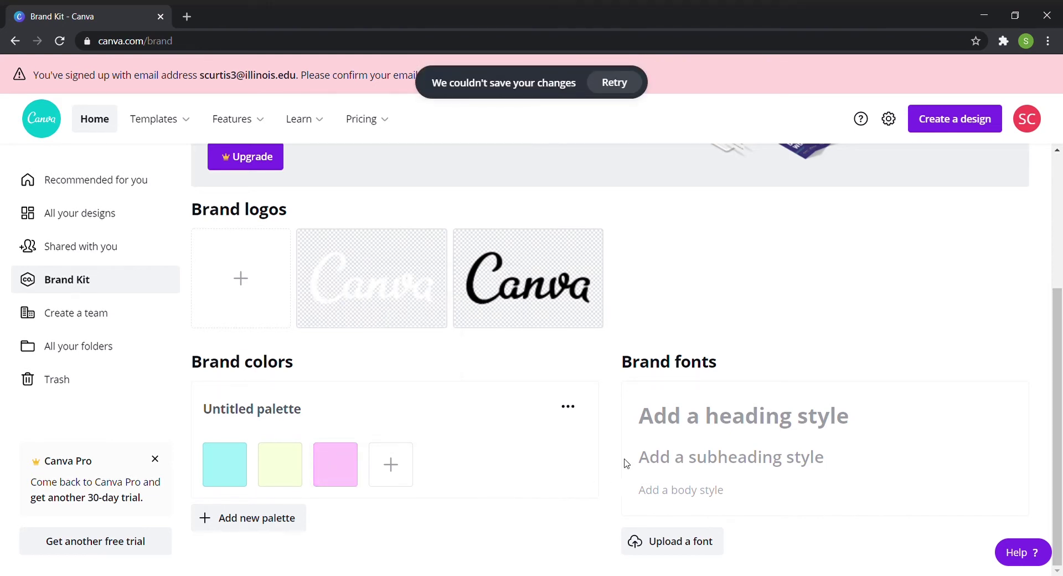
left_click(687, 423)
Try Agrandir Thin for the brand heading style, then dismiss the premium trial offer
left_click(716, 372)
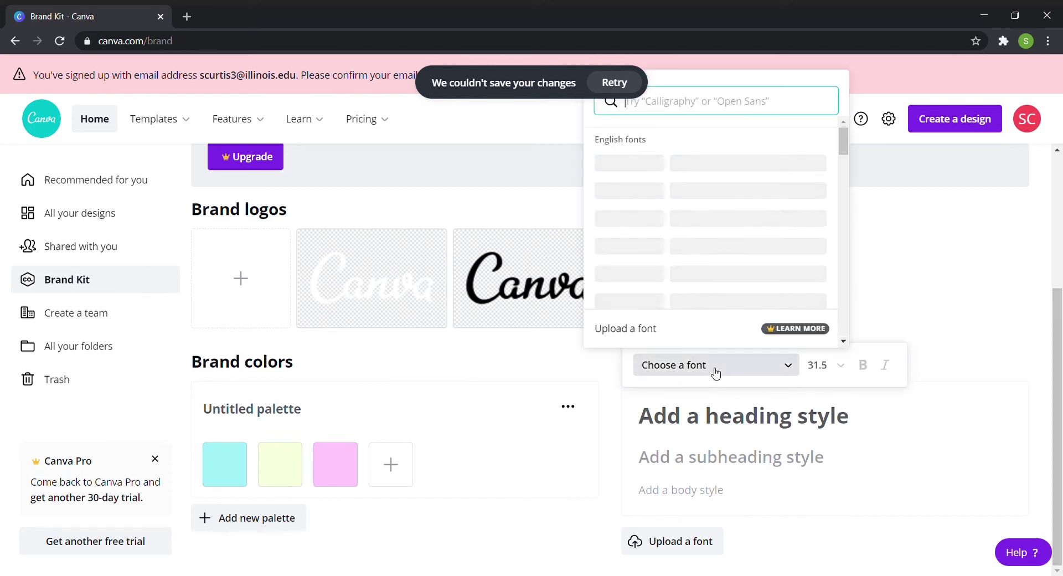
scroll(708, 283, "down", 3)
scroll(708, 281, "down", 5)
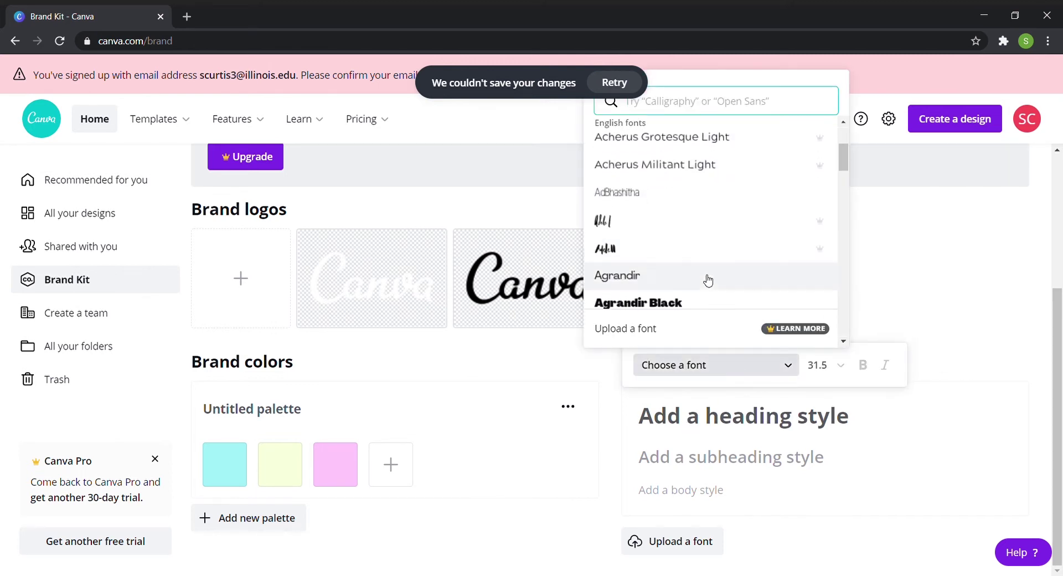
scroll(708, 280, "down", 3)
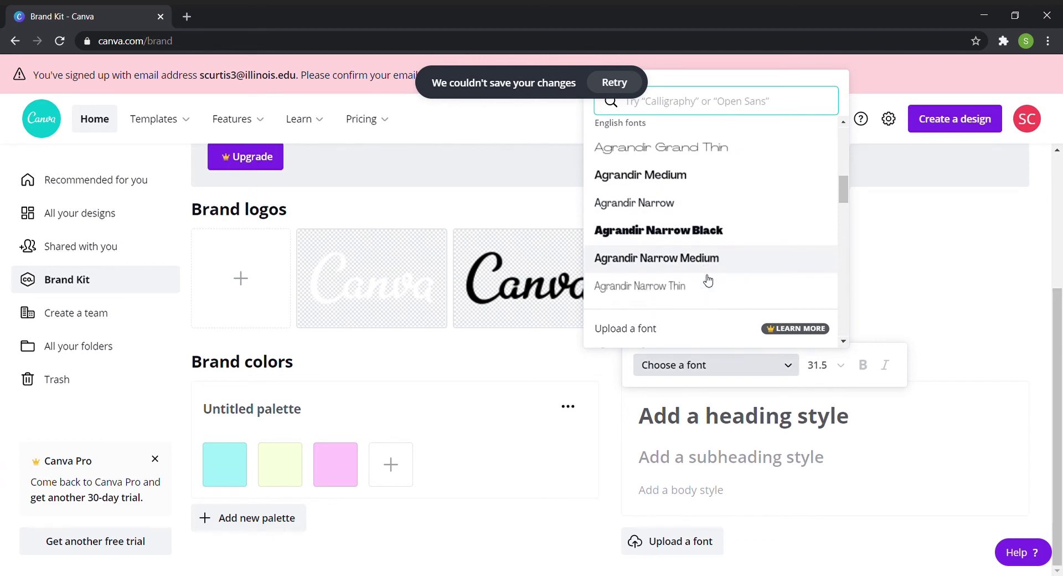
left_click(681, 208)
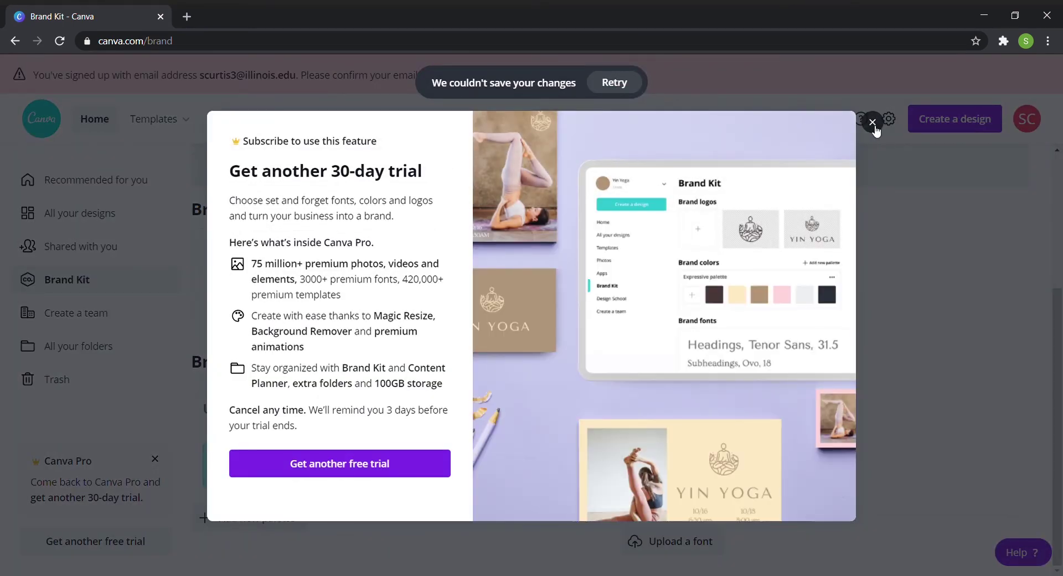
left_click(873, 123)
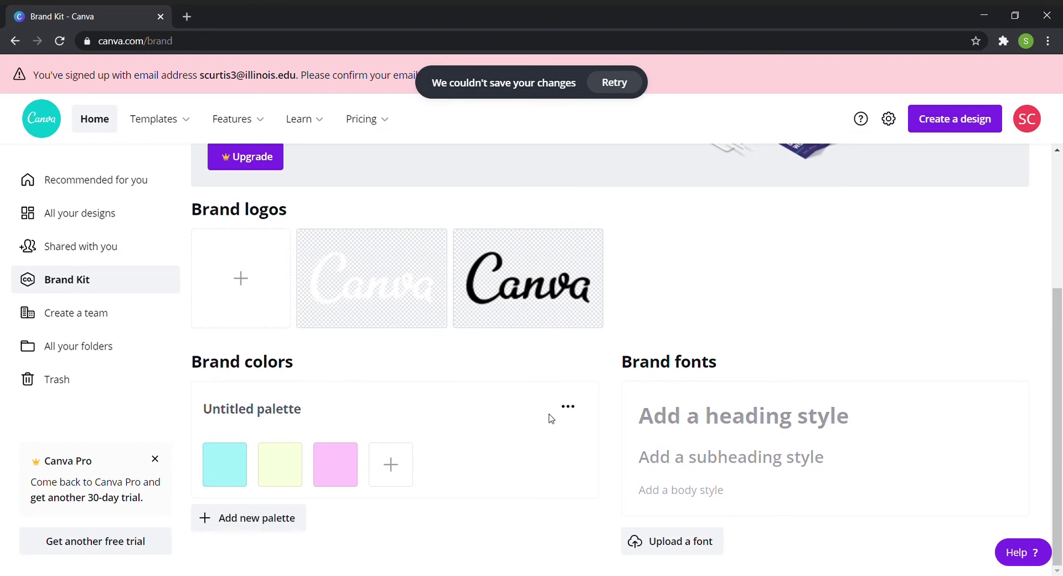
Browse fonts for the brand subheading style and leave it without choosing one
left_click(730, 451)
left_click(707, 419)
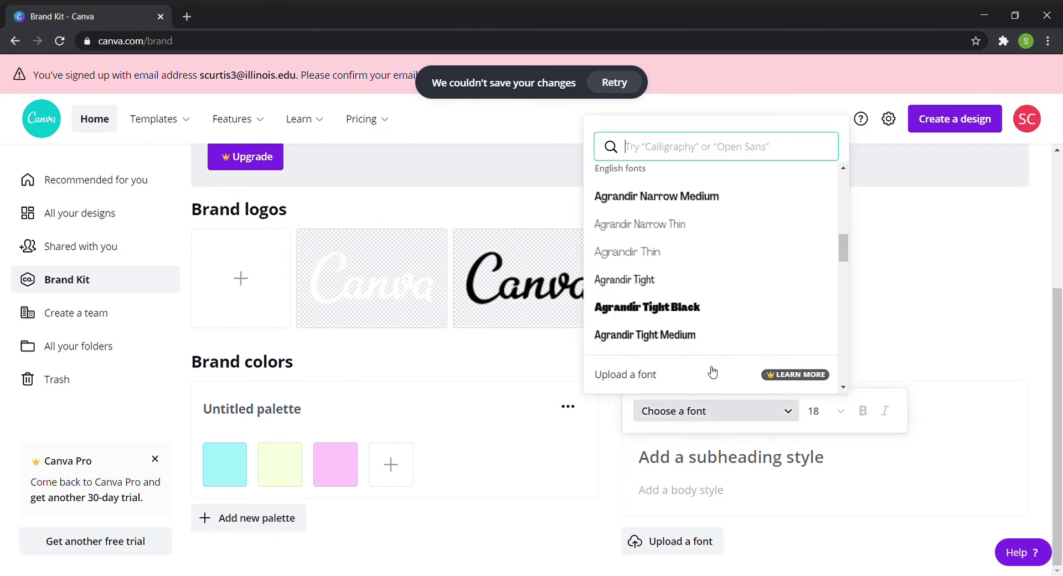
scroll(715, 303, "down", 10)
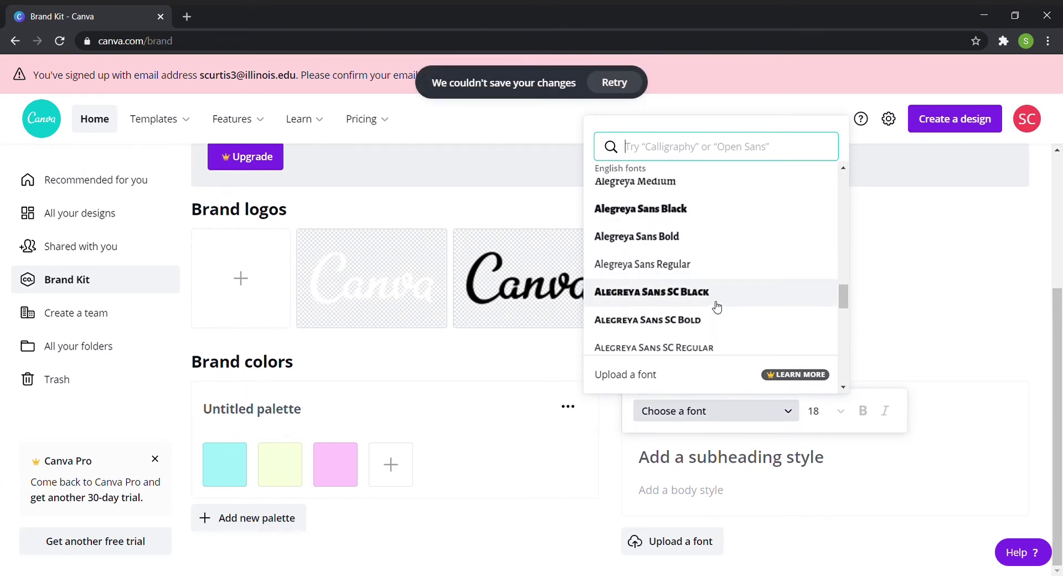
scroll(717, 306, "down", 8)
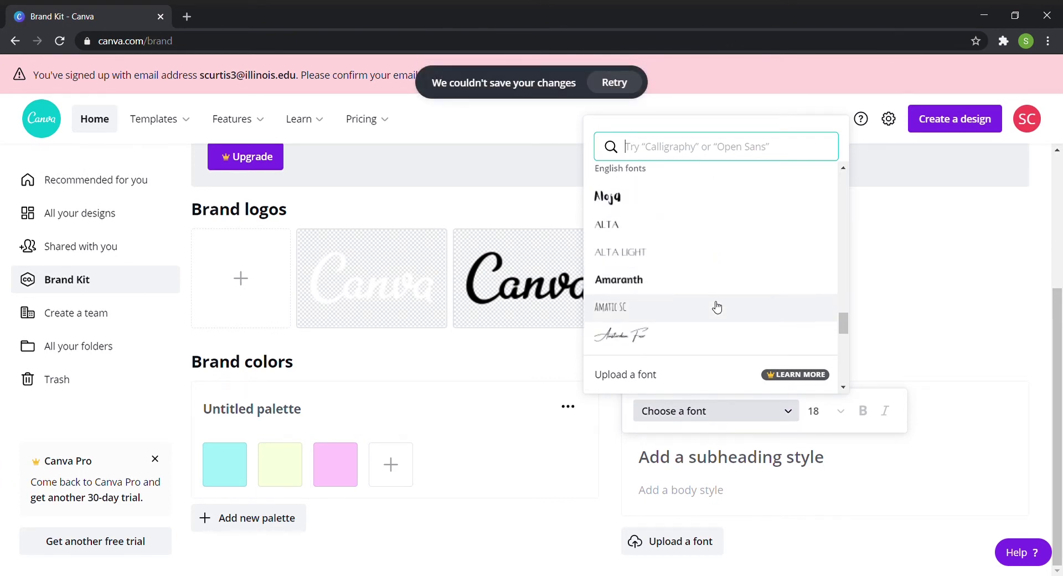
scroll(717, 306, "down", 3)
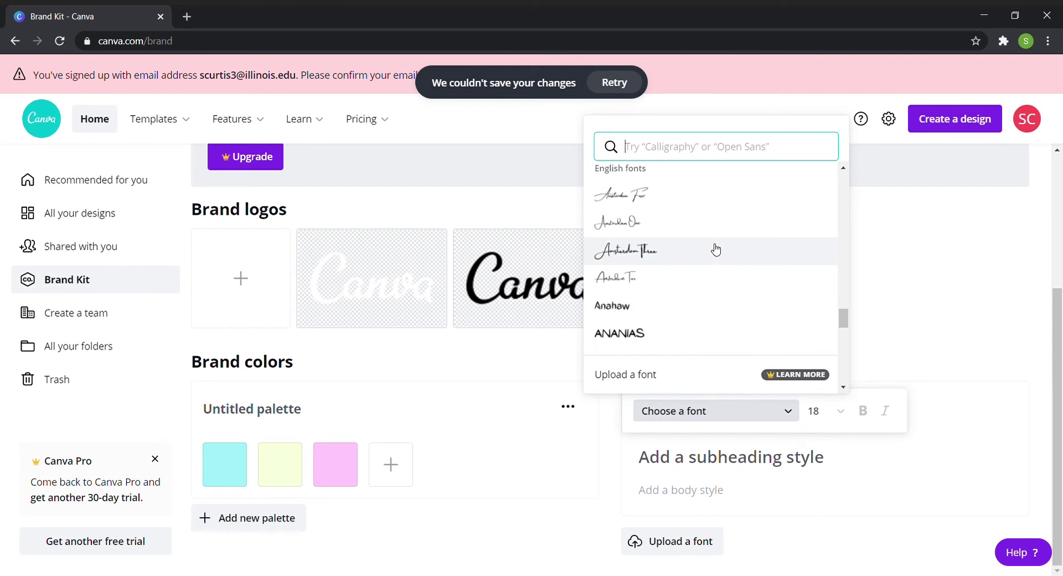
left_click(949, 221)
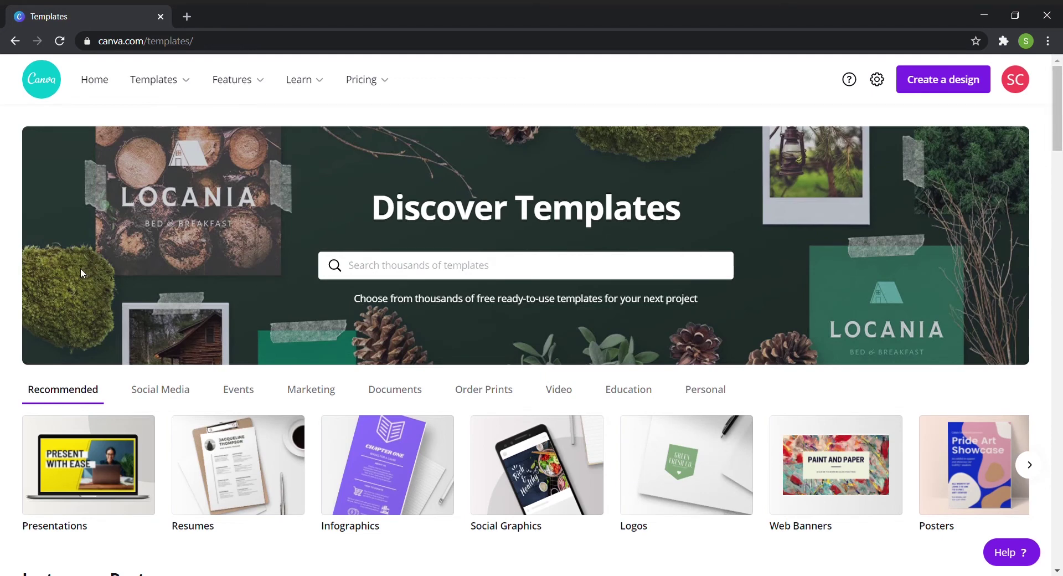
Browse the Templates page's Social Media, Events and Marketing categories
scroll(81, 268, "down", 3)
scroll(84, 273, "down", 7)
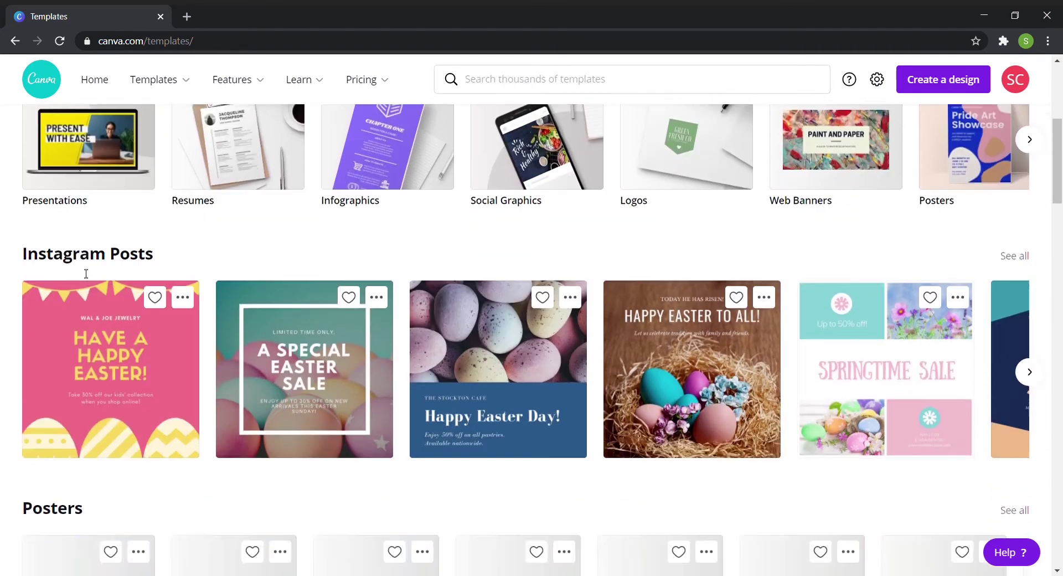
scroll(83, 272, "down", 7)
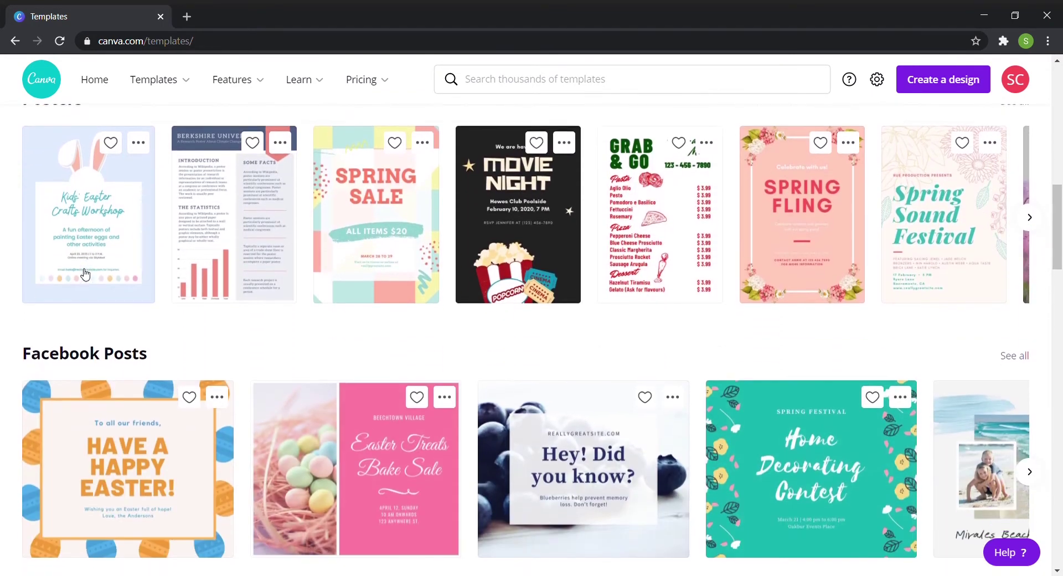
scroll(85, 274, "down", 4)
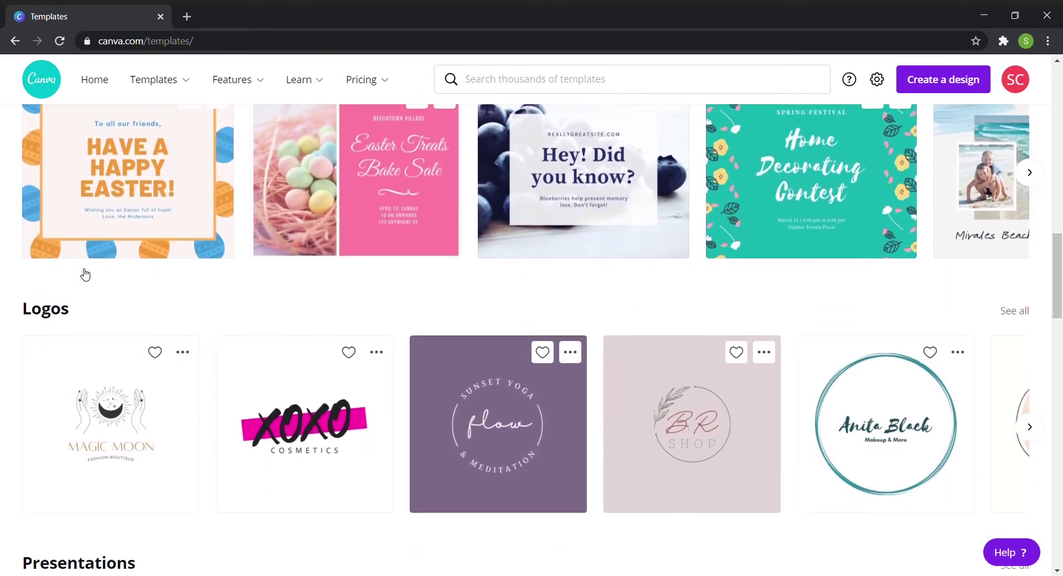
scroll(85, 274, "up", 2)
scroll(85, 273, "up", 16)
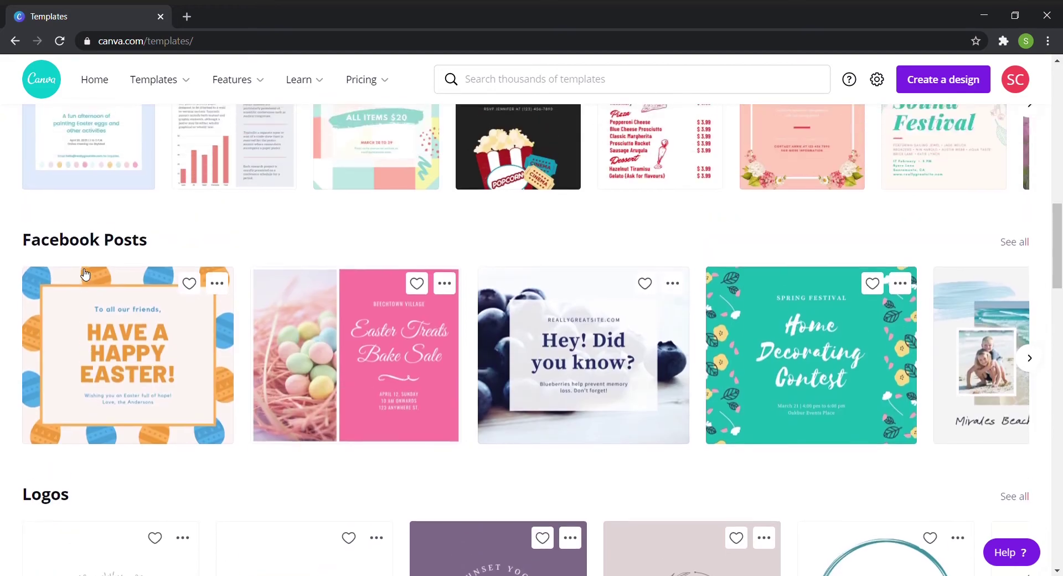
scroll(85, 271, "up", 2)
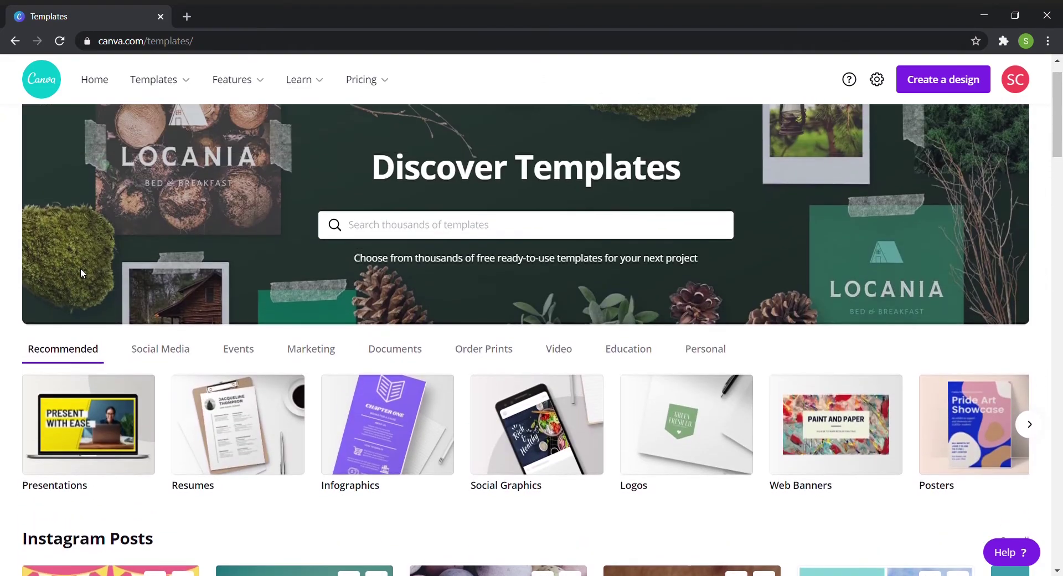
left_click(176, 352)
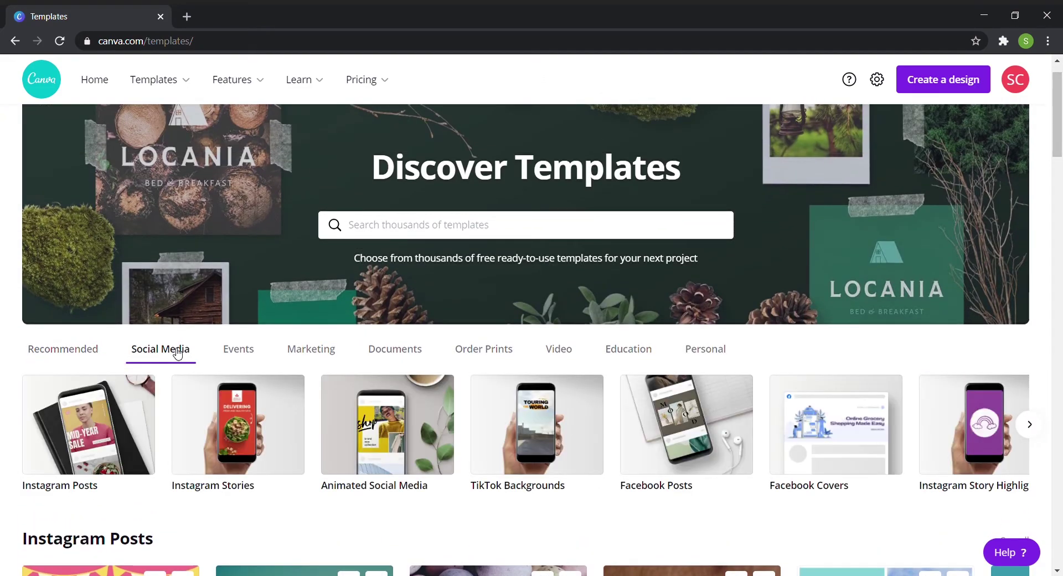
left_click(232, 349)
left_click(327, 350)
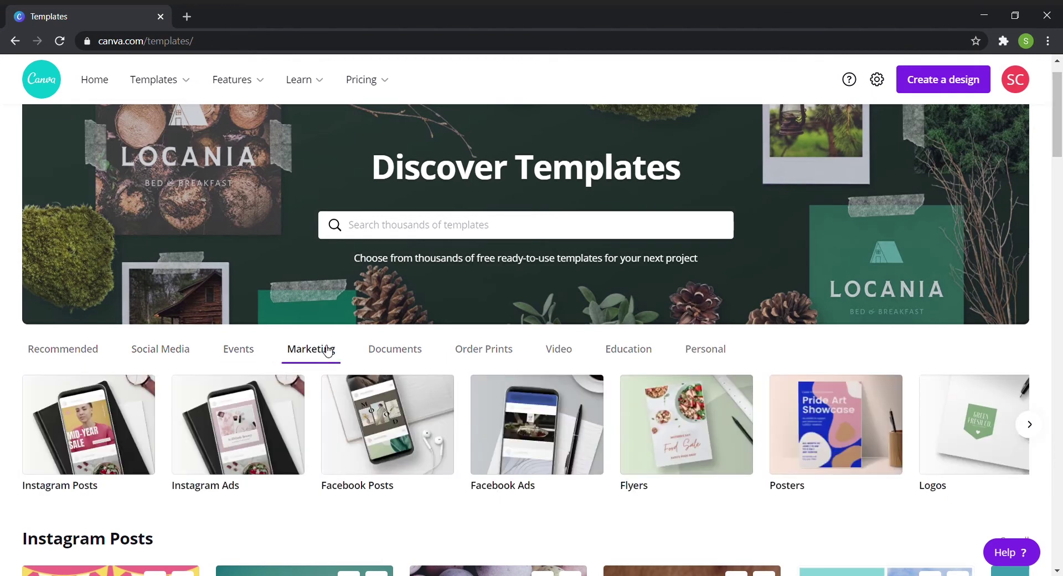
Open the Instagram Stories templates from the Social Media categories
left_click(173, 359)
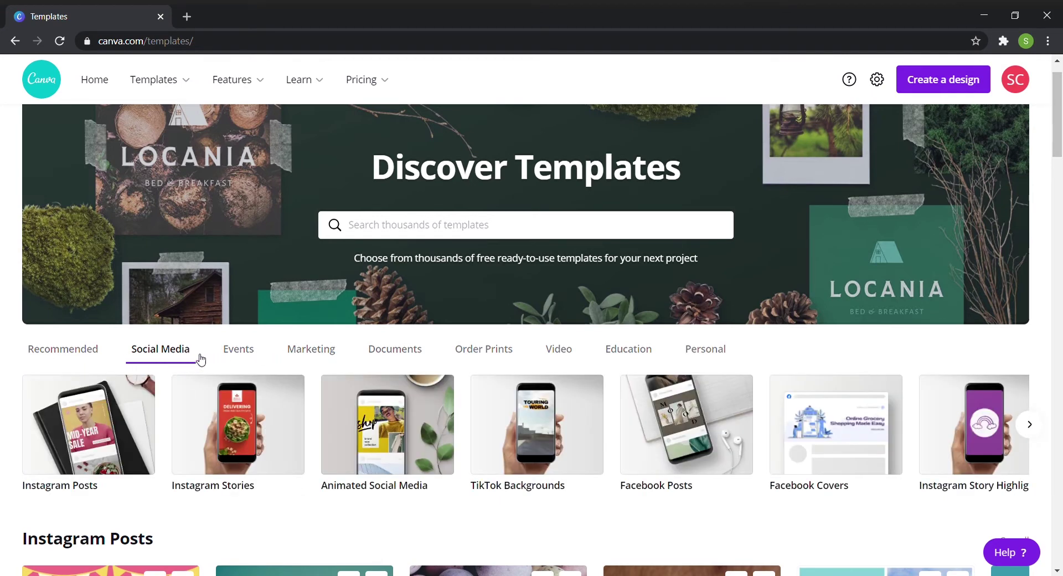
left_click(237, 427)
scroll(367, 375, "down", 6)
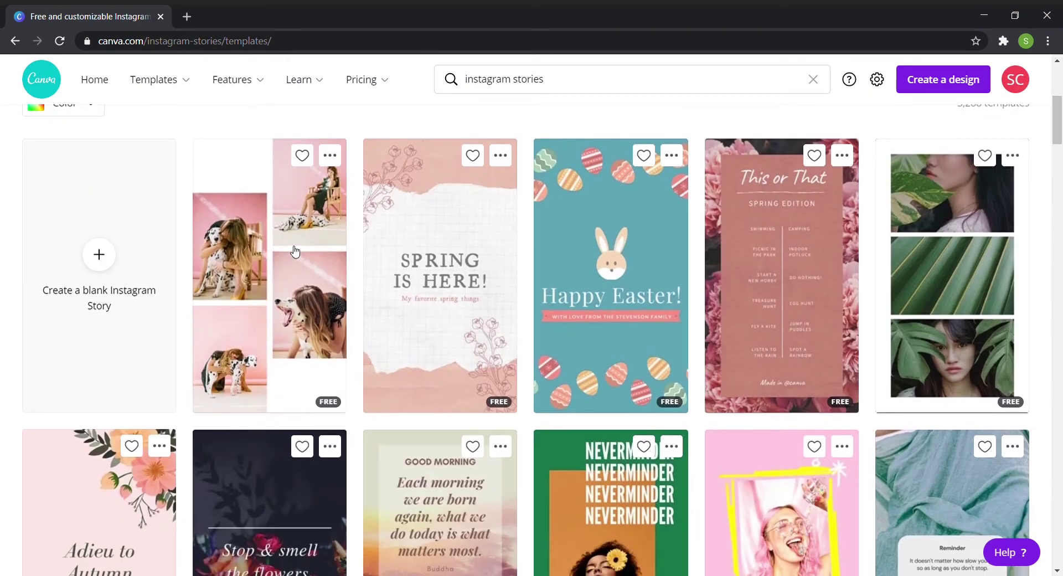
Open the Turquoise Happy Easter Bunny story, raise the bunny, and set 'Happy Easter!' to Abhaya Libre Regular
left_click(555, 252)
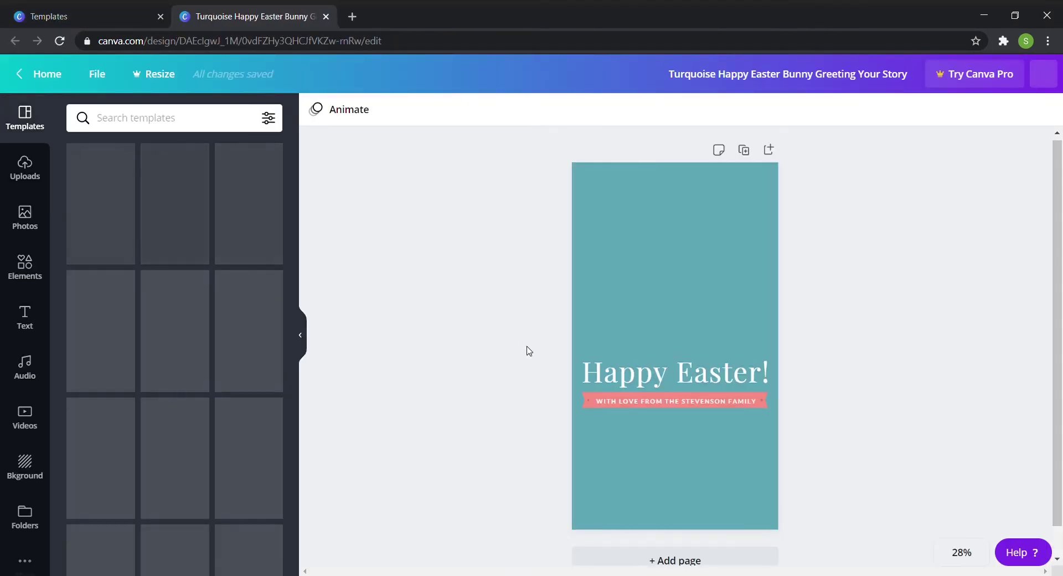
left_click_drag(680, 299, 688, 321)
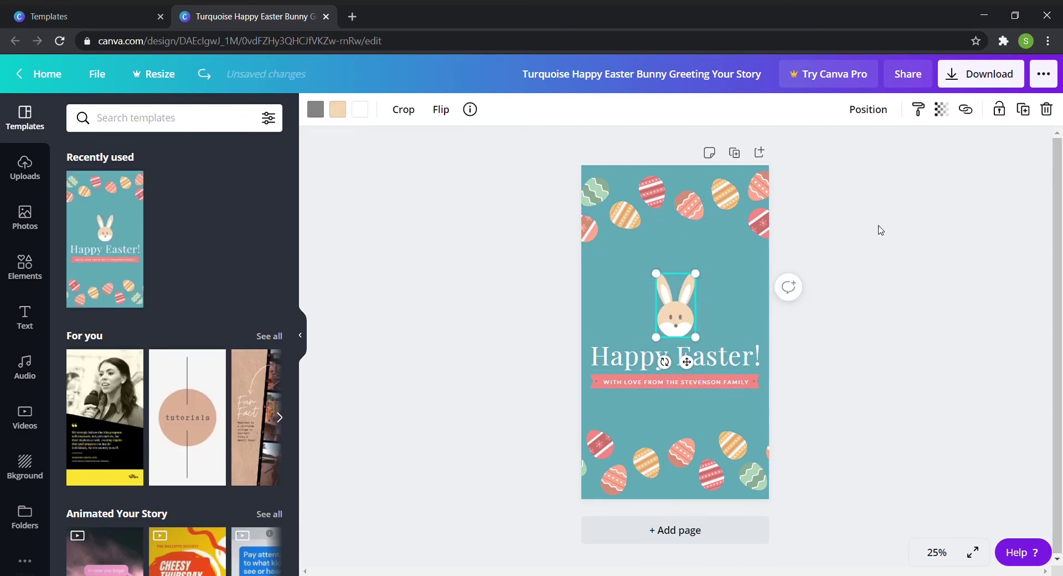
left_click(731, 363)
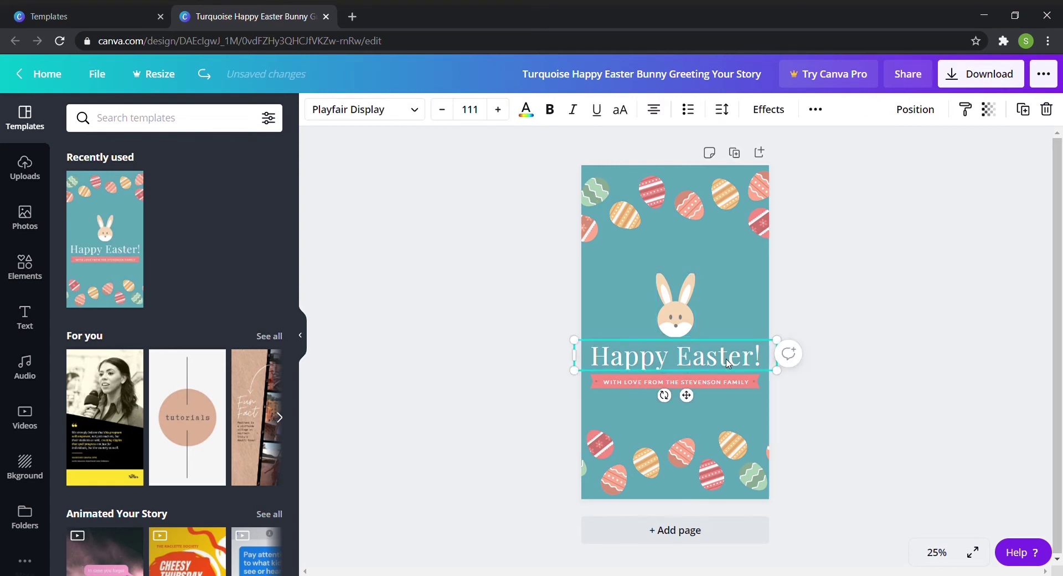
left_click(732, 363)
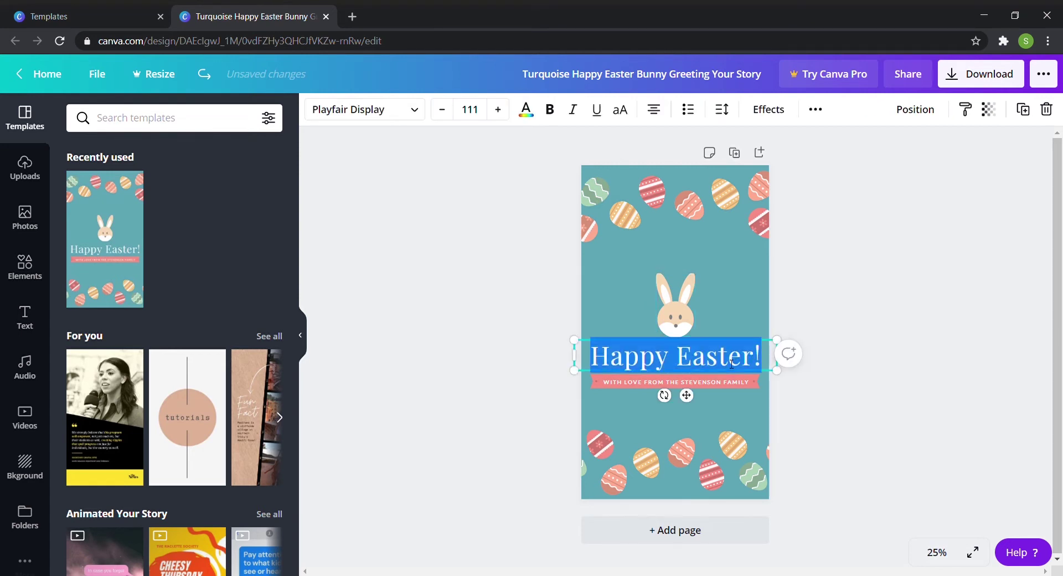
left_click(392, 110)
left_click(173, 386)
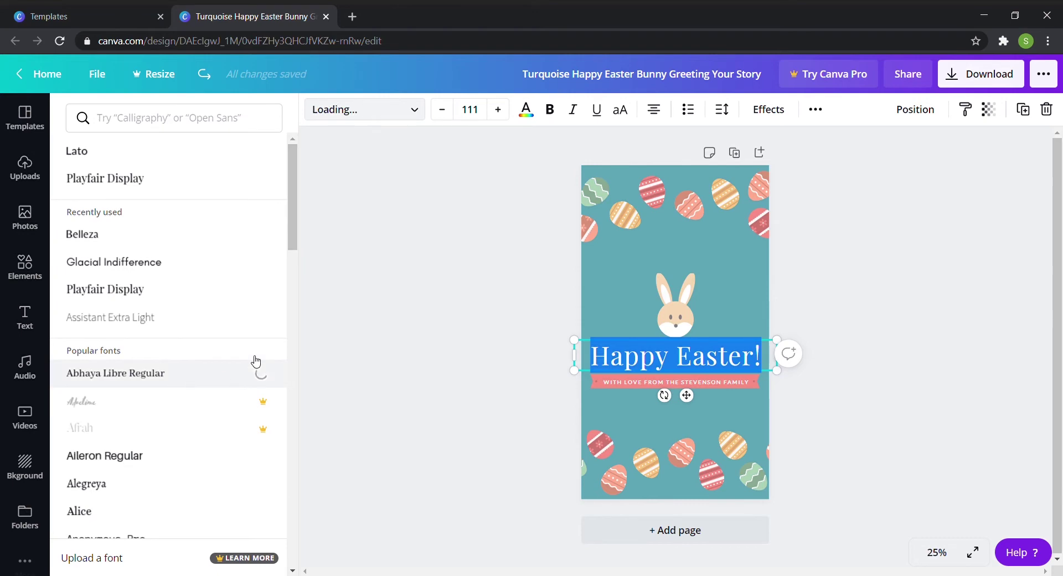
left_click(433, 327)
left_click(433, 326)
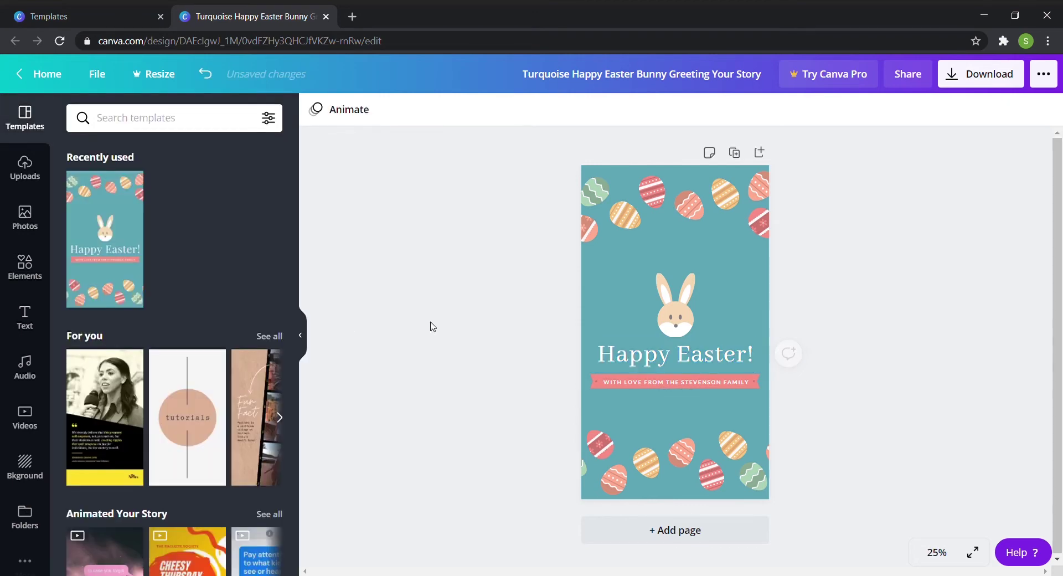
left_click(25, 265)
Search elements for 'bunny', place the leaping bunny on the story and colour it white
left_click(146, 126)
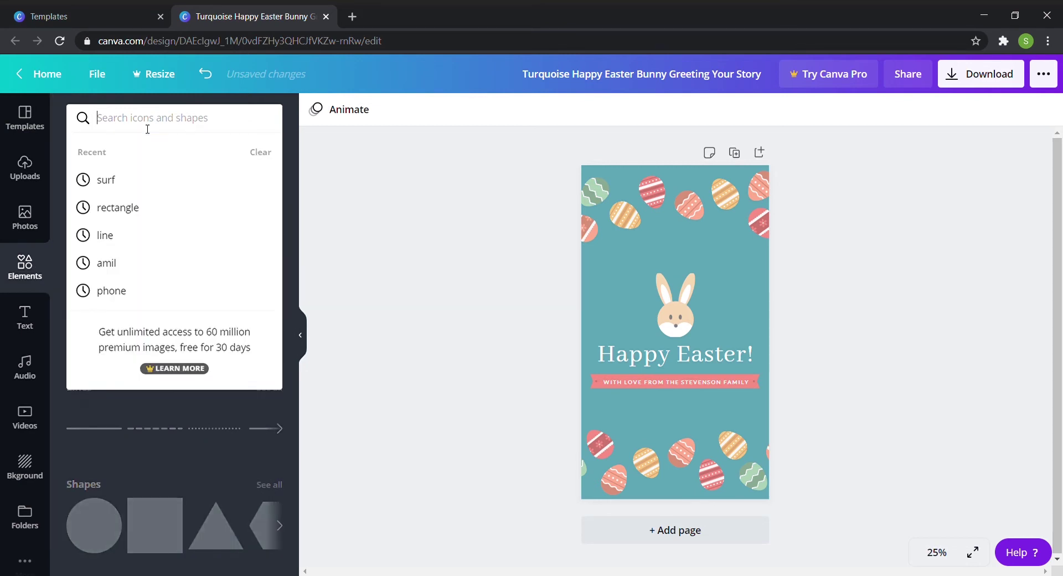
type("bunny")
key("Return")
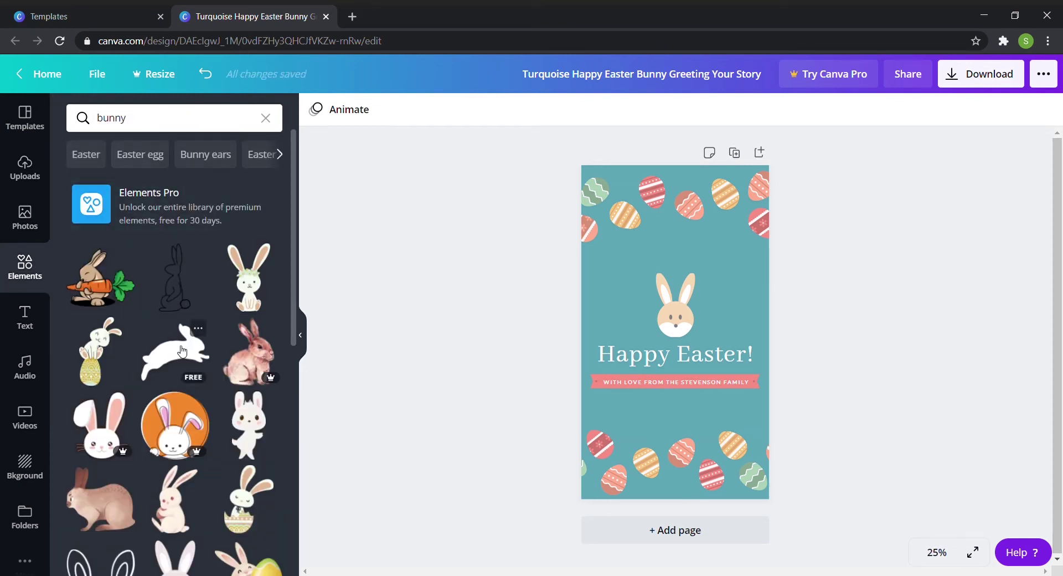
left_click_drag(182, 352, 618, 281)
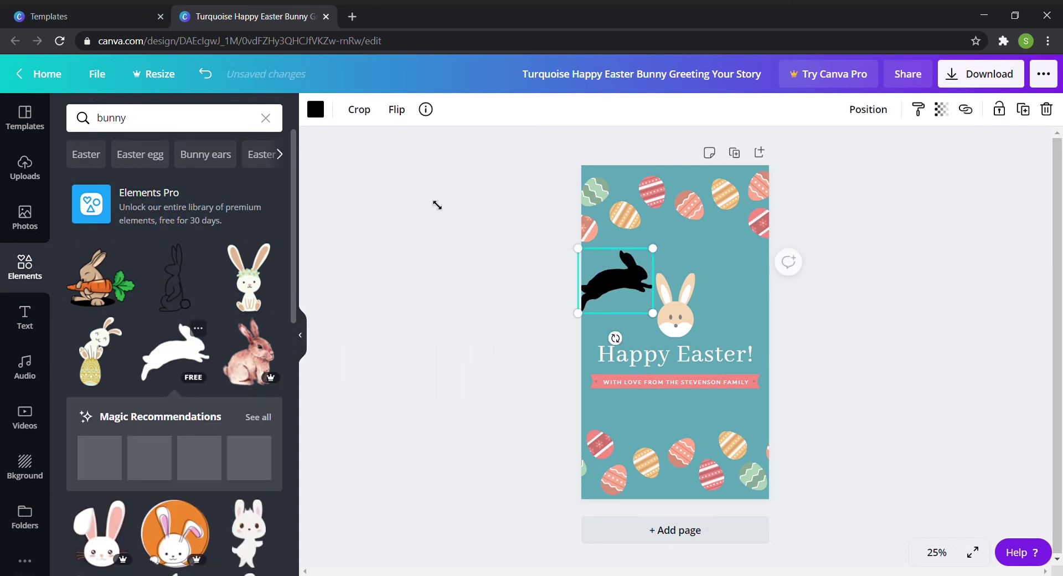
left_click(316, 109)
left_click(190, 253)
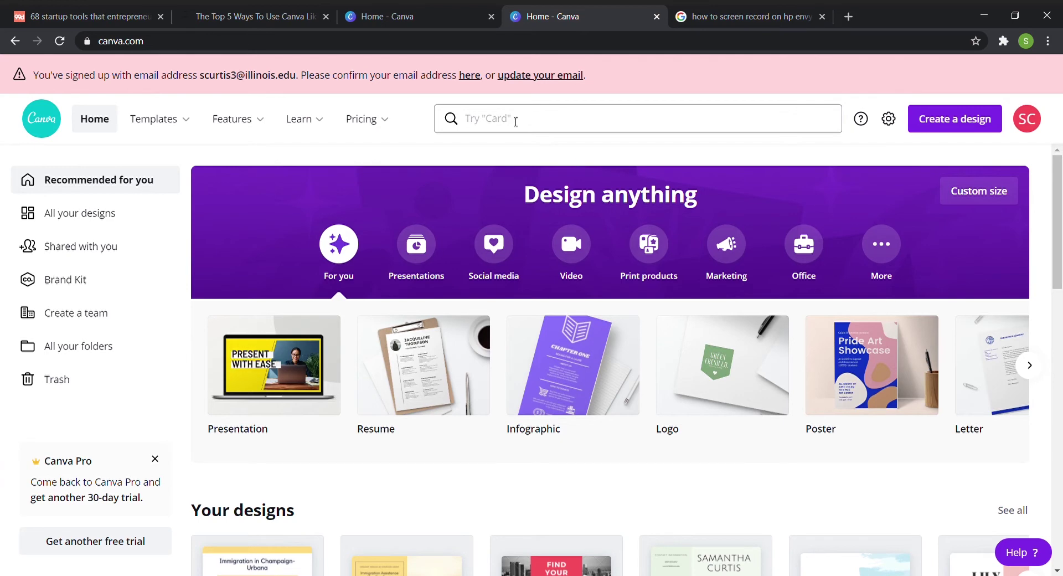
Search the Home page for 'instagram' and open the Instagram Post templates
left_click(516, 121)
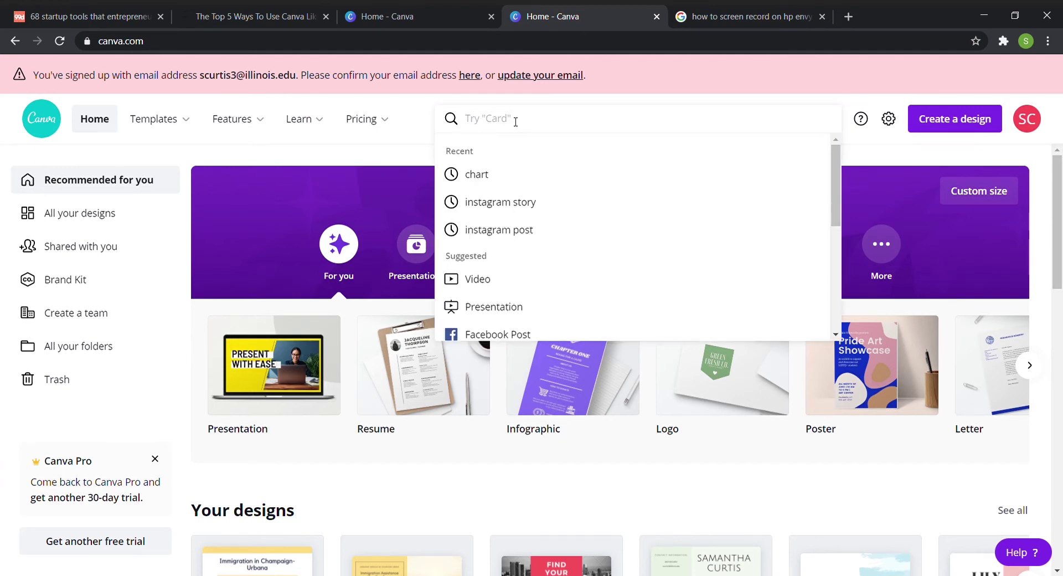
type("soc")
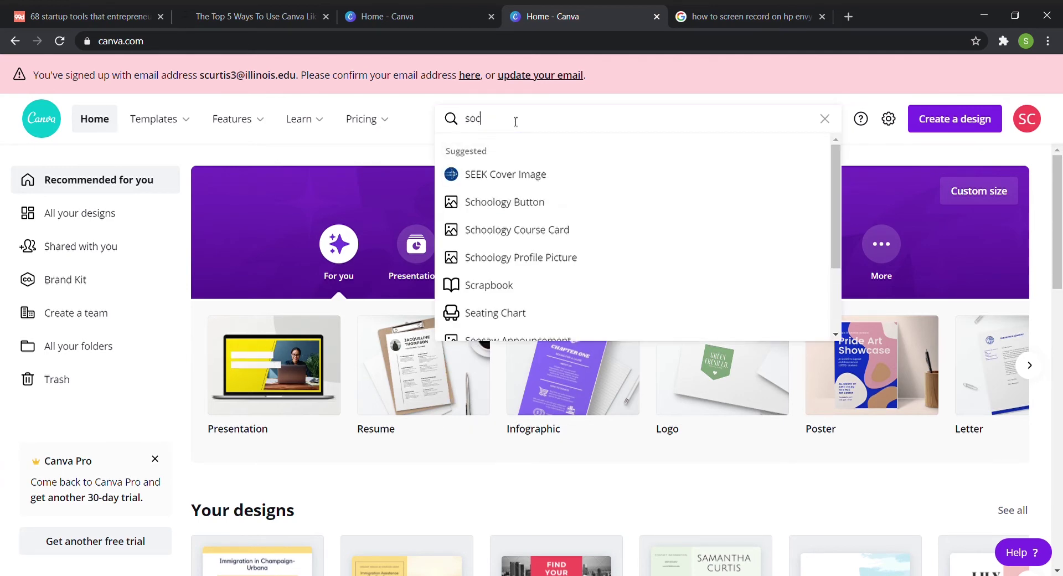
key("BackSpace")
key("BackSpace")
key("BackSpace")
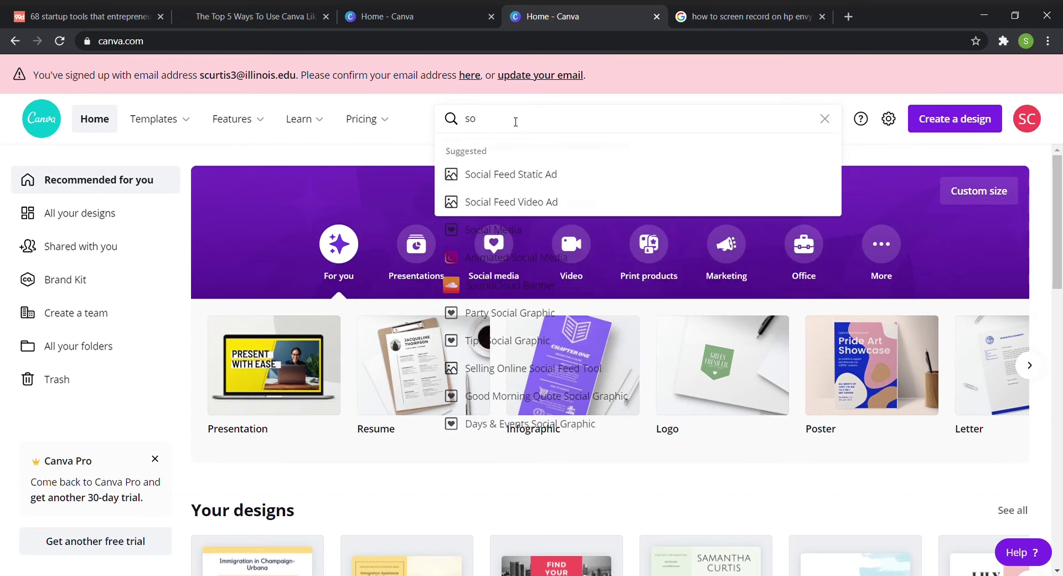
type("insta")
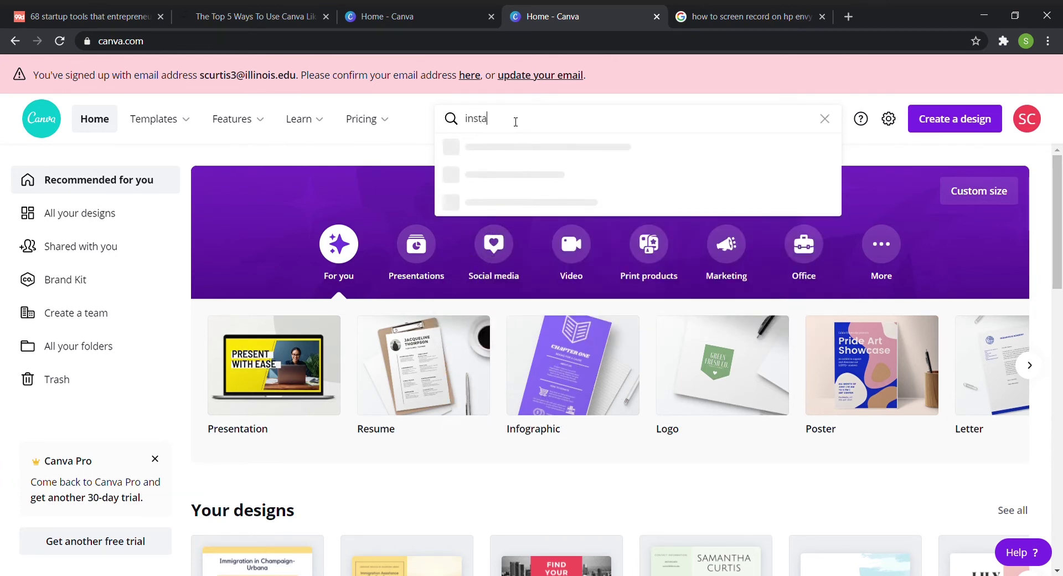
type("gram")
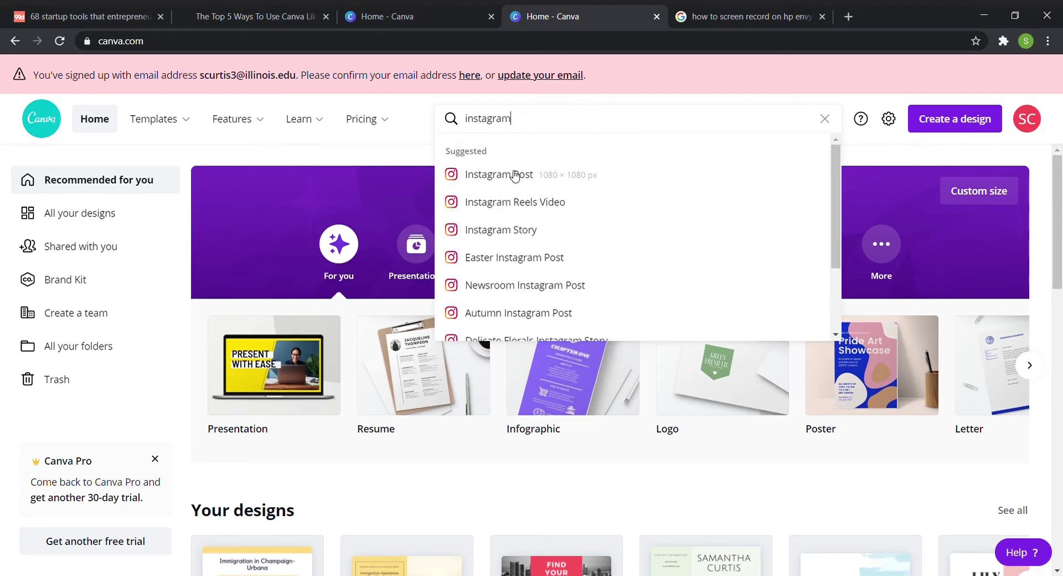
left_click(515, 175)
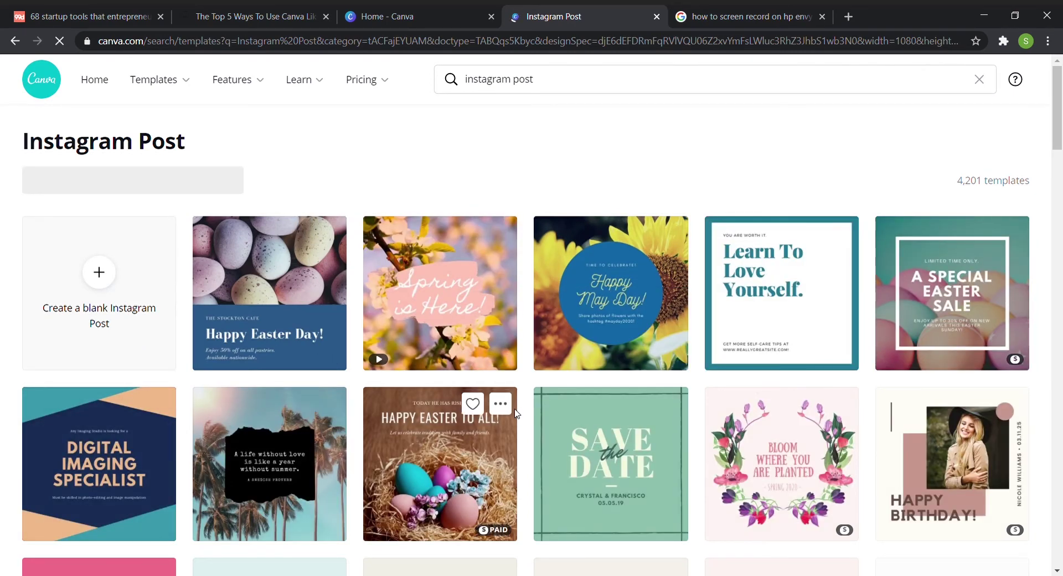
Scroll through the Instagram Post template results, marking one template as a favourite
scroll(519, 414, "down", 2)
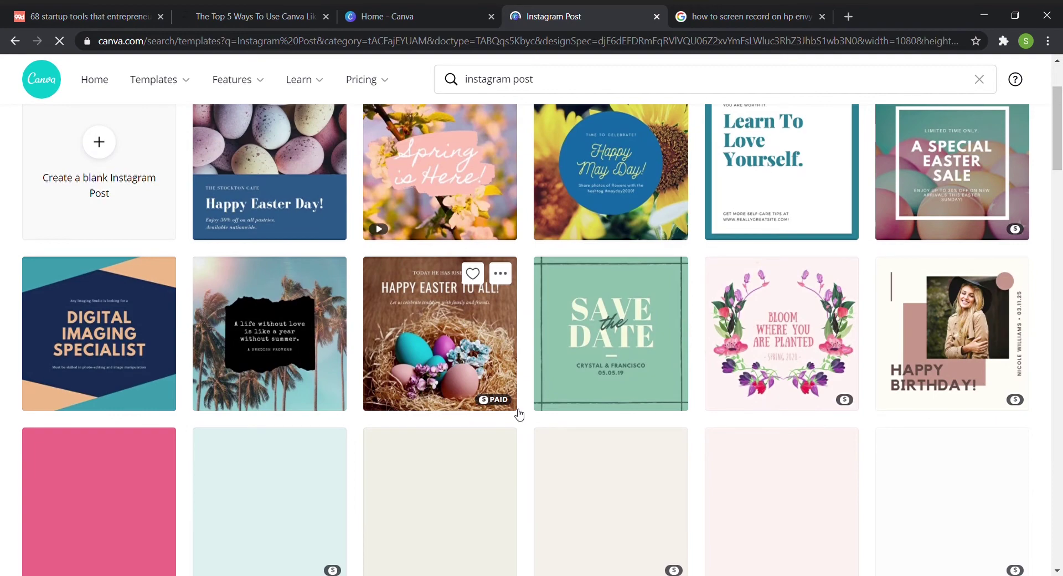
scroll(484, 408, "down", 3)
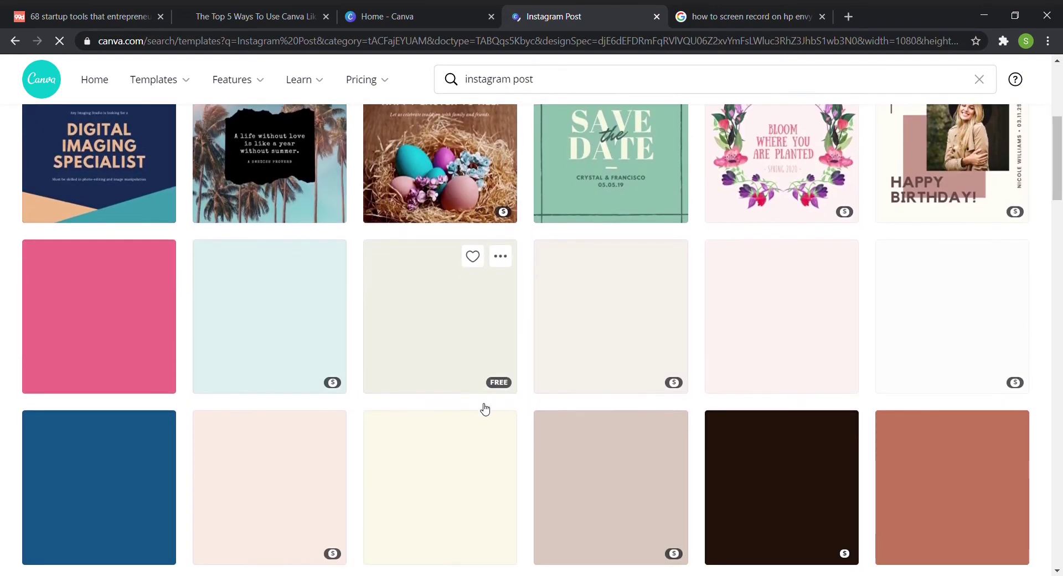
scroll(485, 409, "down", 5)
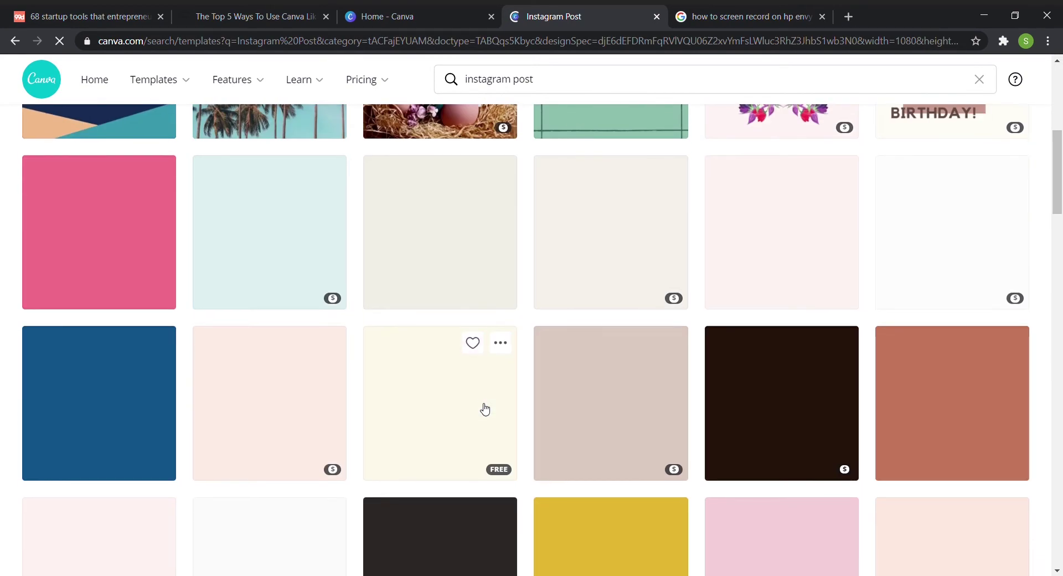
scroll(485, 408, "down", 2)
left_click(484, 405)
scroll(485, 408, "up", 3)
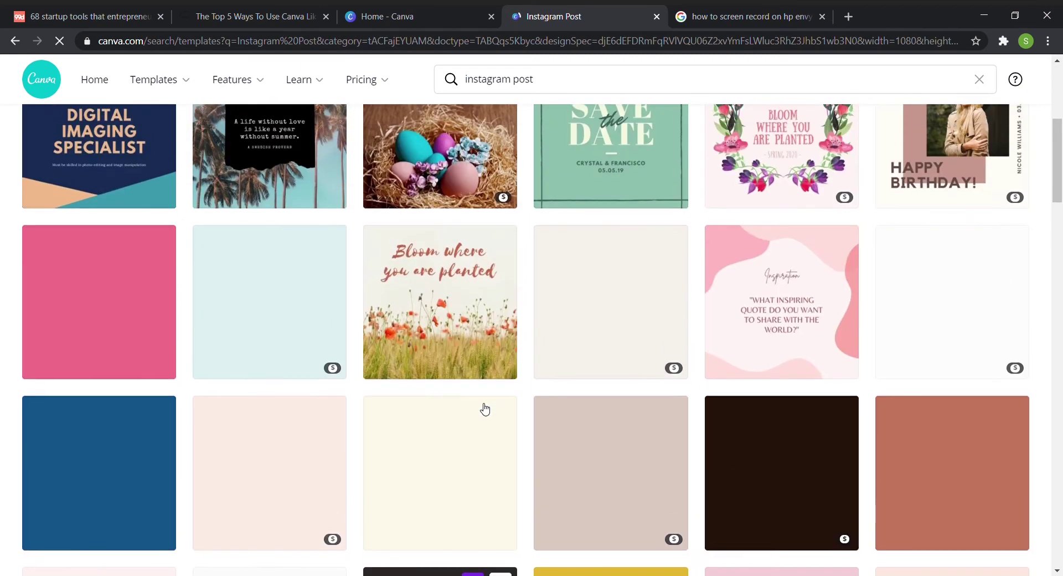
scroll(485, 408, "down", 2)
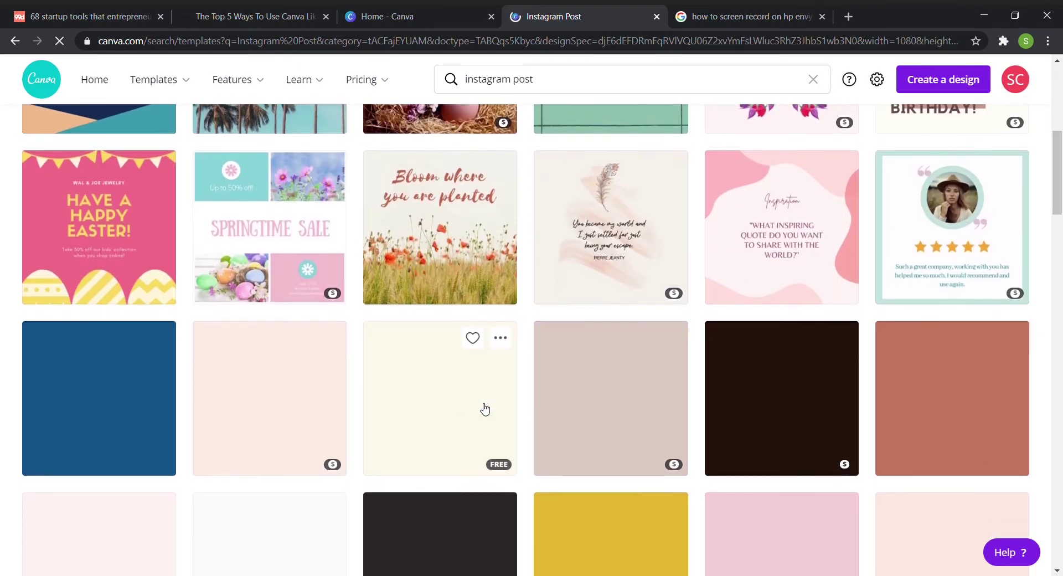
scroll(485, 409, "down", 1)
scroll(485, 409, "up", 1)
scroll(485, 408, "down", 4)
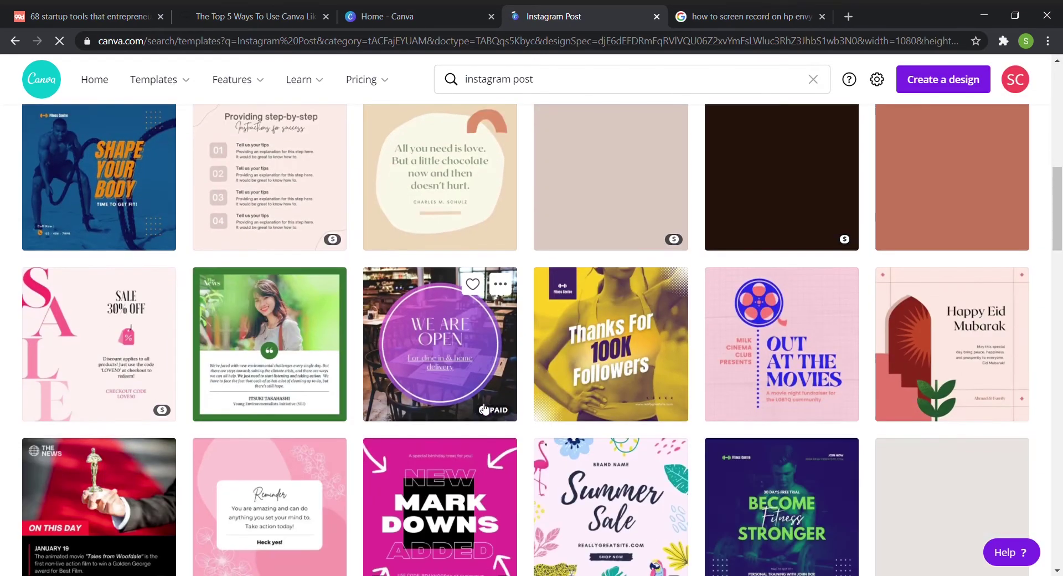
scroll(485, 409, "down", 4)
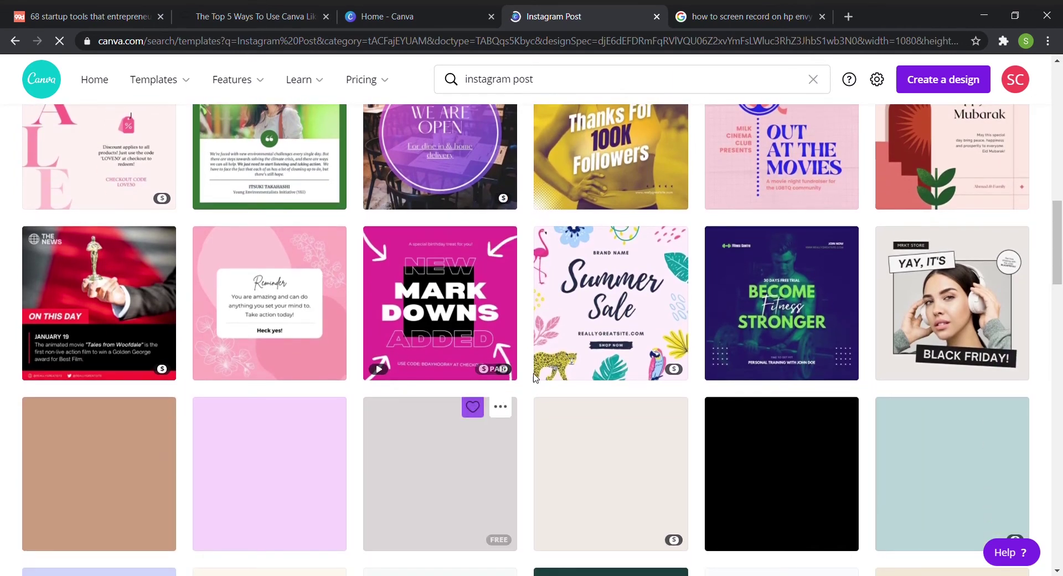
scroll(535, 382, "up", 3)
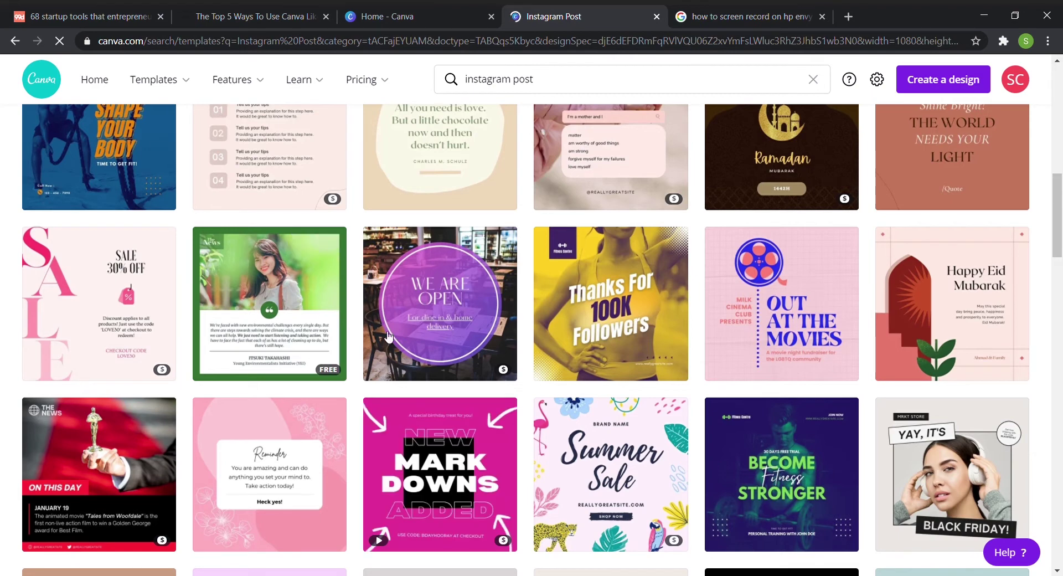
scroll(936, 226, "up", 10)
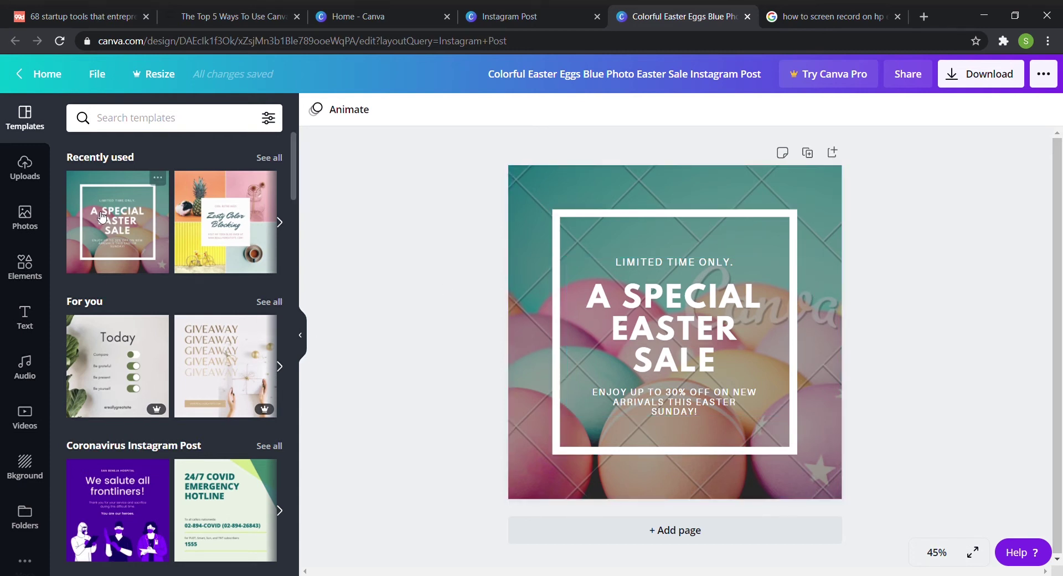
Replace the Easter-egg background with a stock photo of a rocky beach and waves
left_click(25, 219)
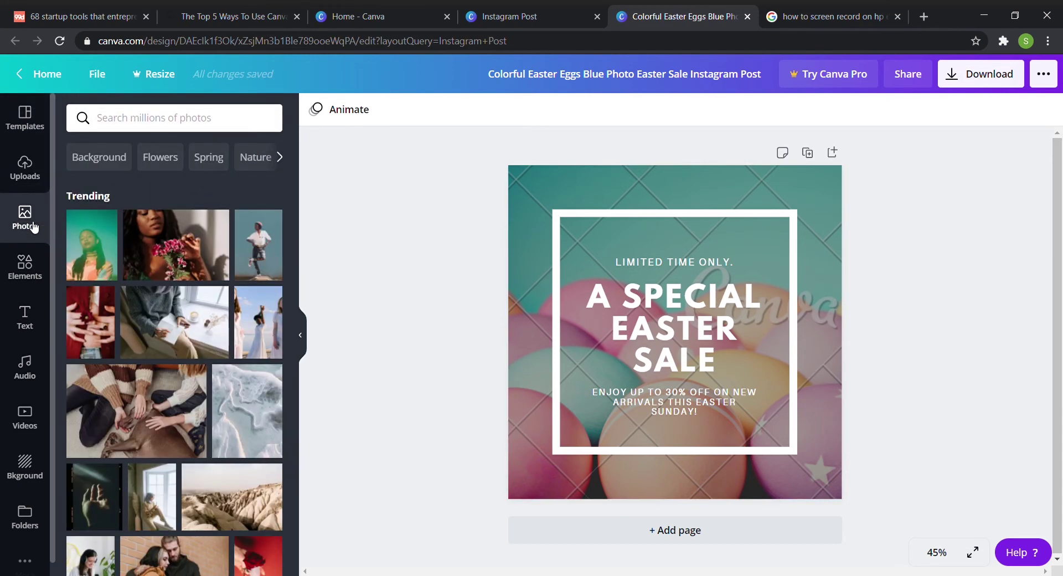
scroll(179, 387, "down", 6)
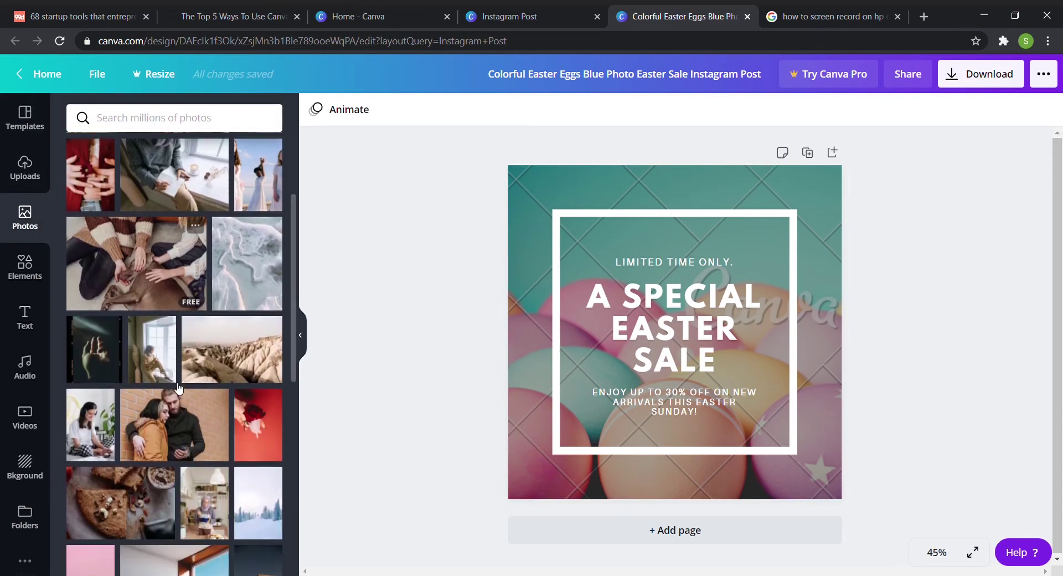
scroll(178, 387, "down", 3)
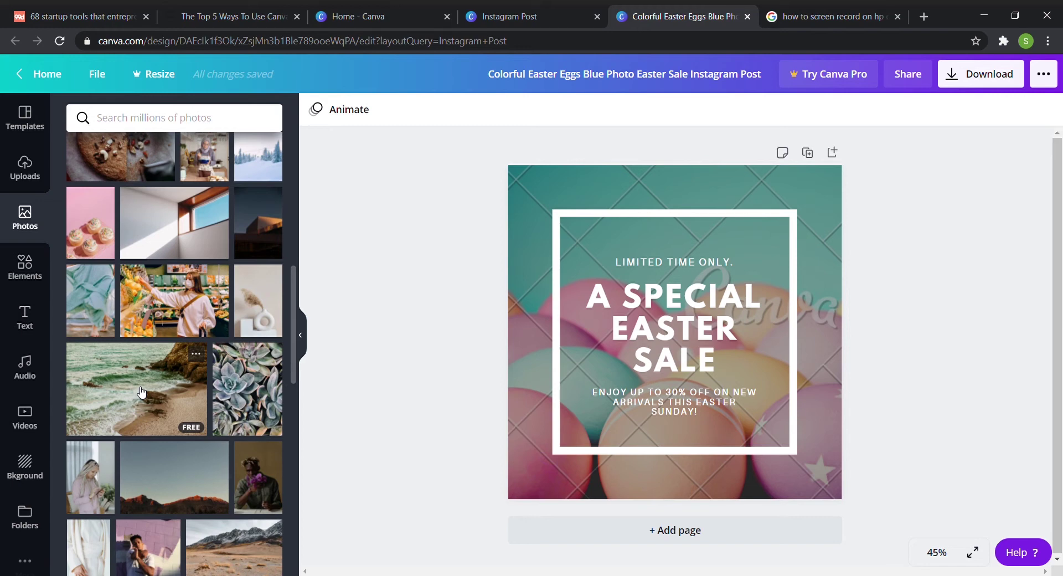
left_click_drag(117, 371, 519, 331)
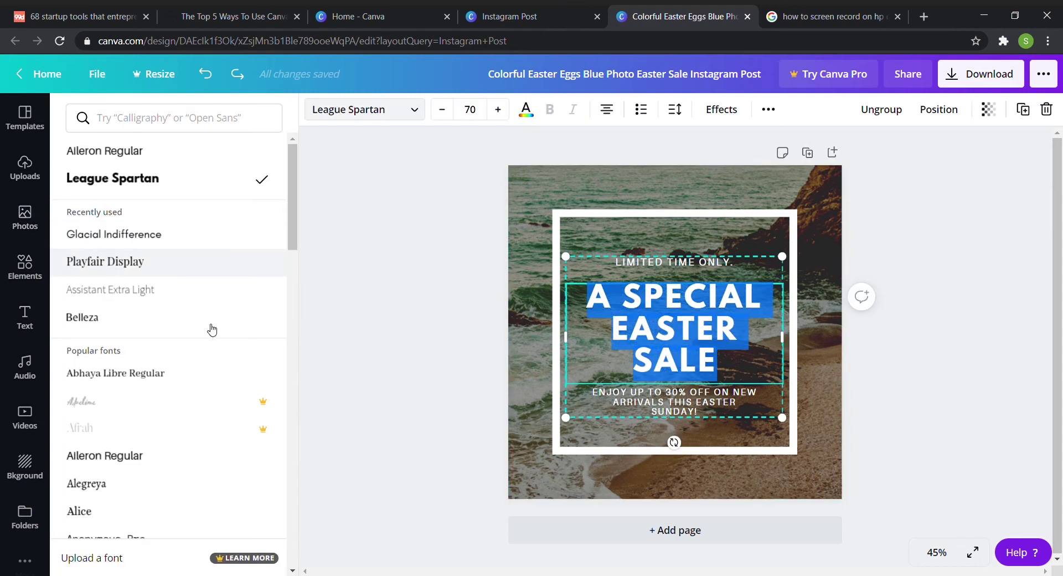
Set the headline to 'SURFBOARD SALE' in the Belleza font
scroll(209, 333, "down", 5)
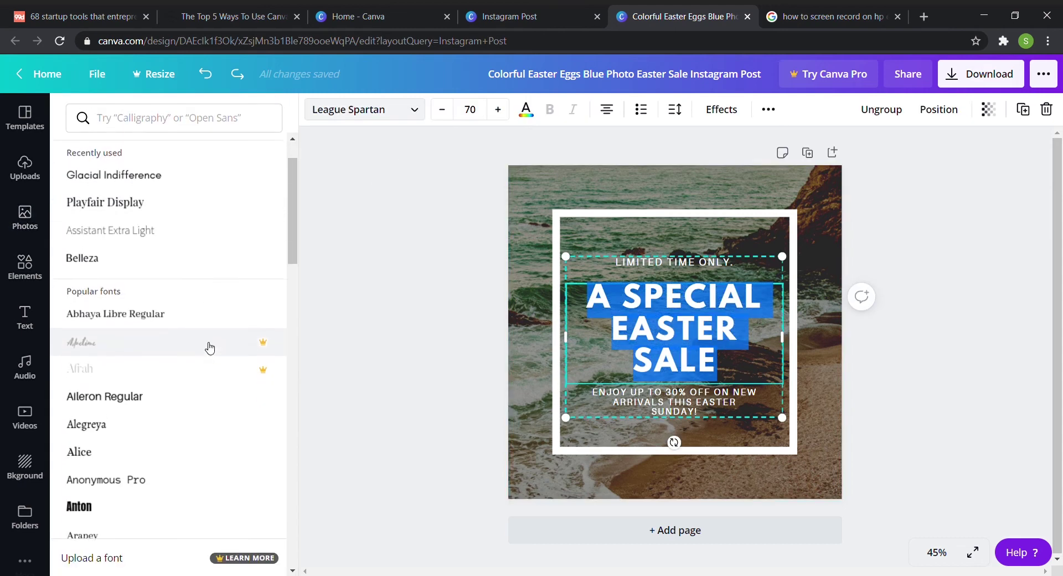
scroll(208, 347, "down", 1)
scroll(209, 347, "up", 3)
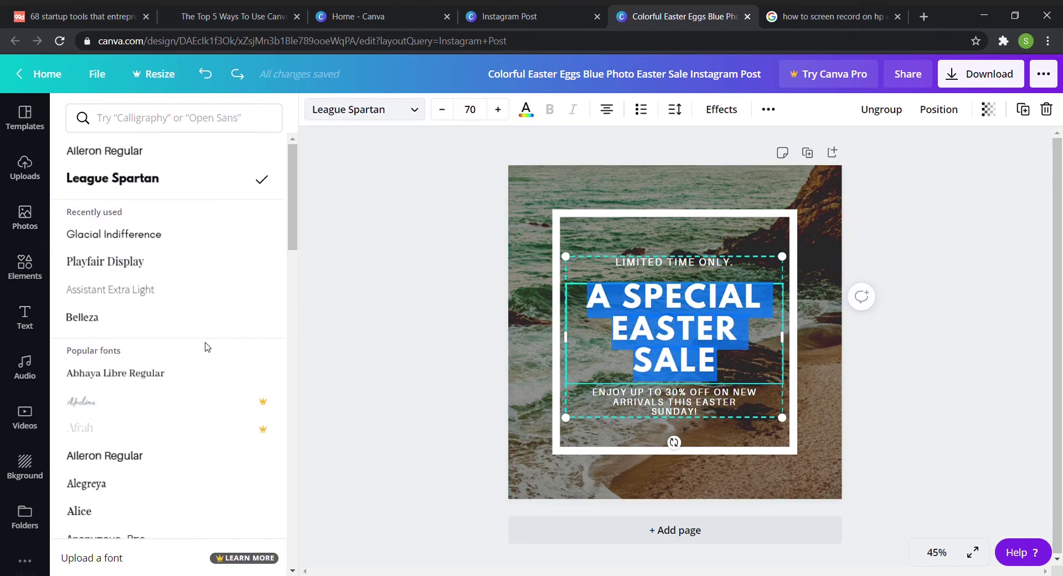
scroll(209, 346, "down", 1)
left_click(110, 285)
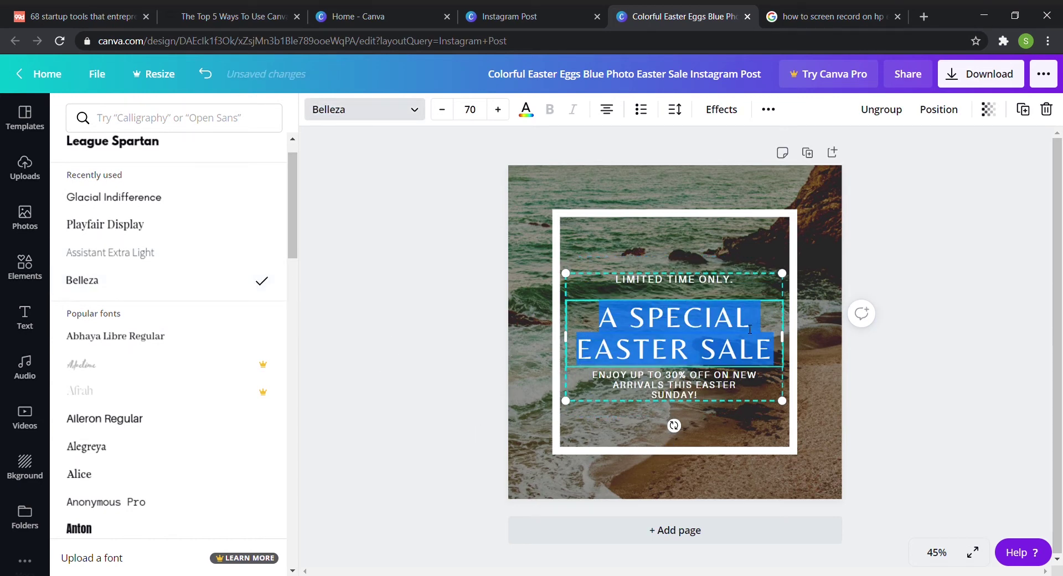
key("BackSpace")
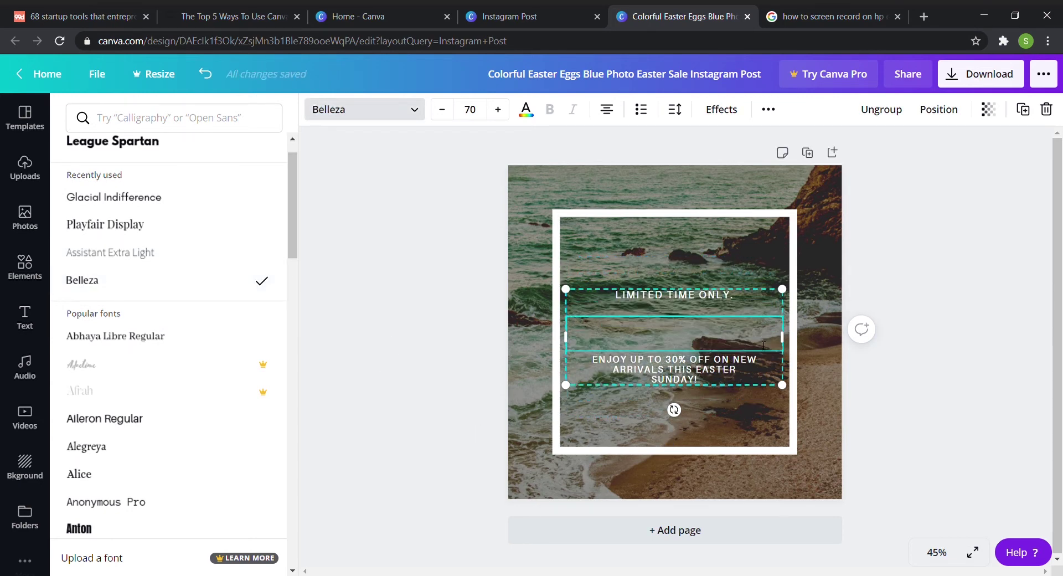
type("SURFBO")
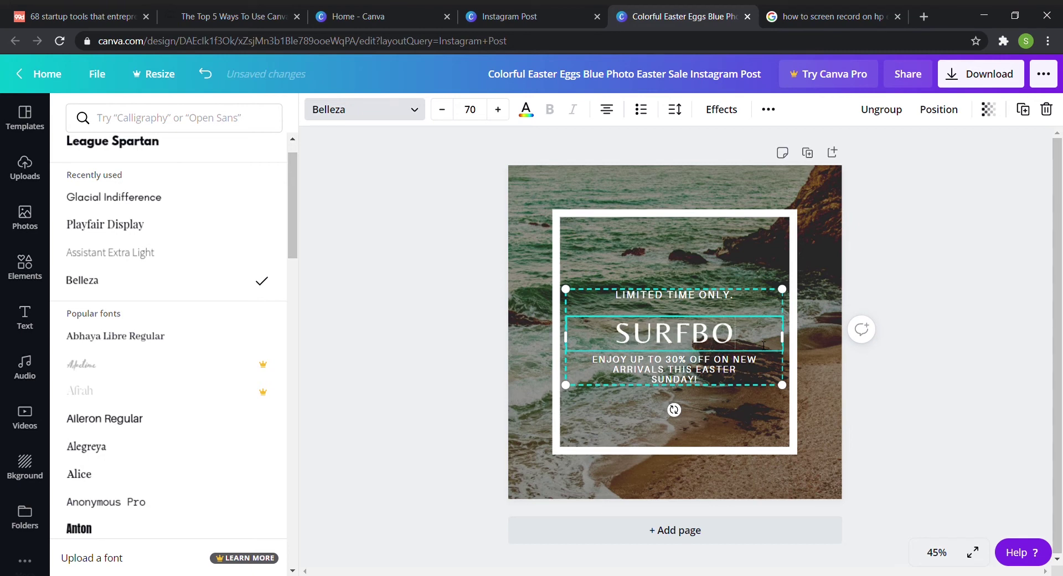
type("ARD S")
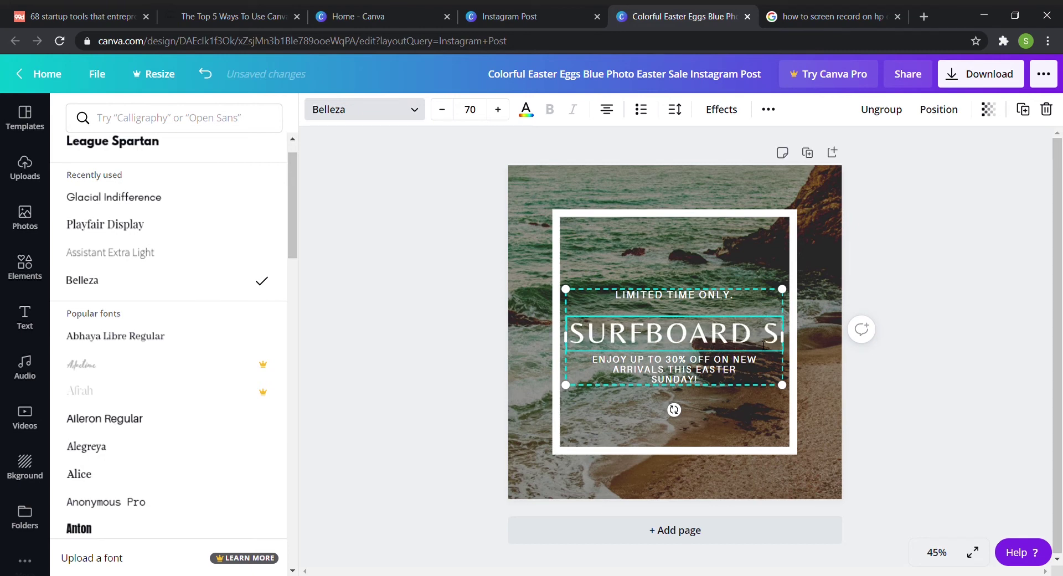
type("ALE")
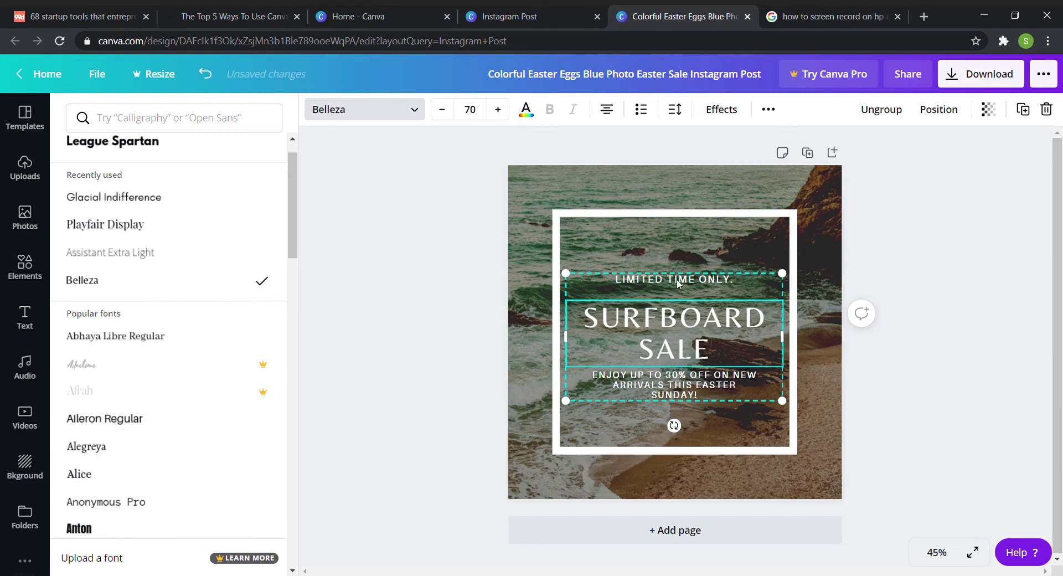
Replace the body line with 'SURFBOARDS ARE 50% OF NOW THROUGH 4.23'
double_click(673, 388)
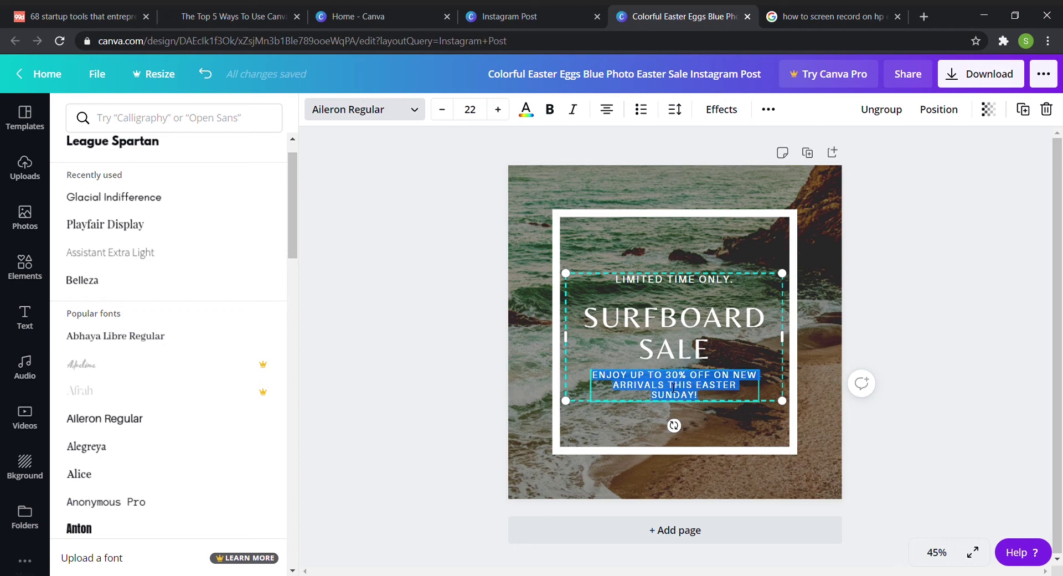
key("BackSpace")
type("SUR")
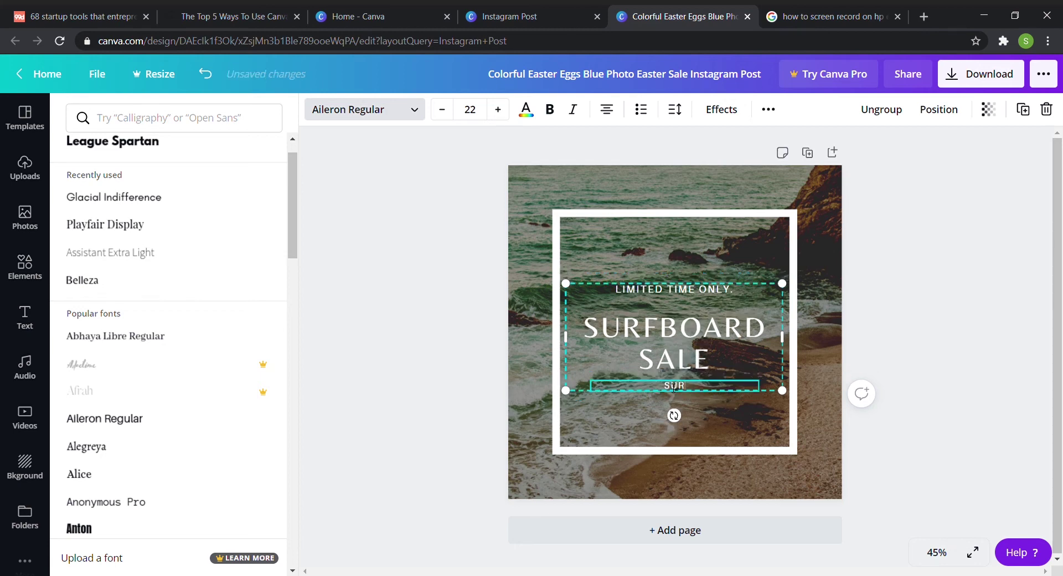
type("FBOARDS ARE 50")
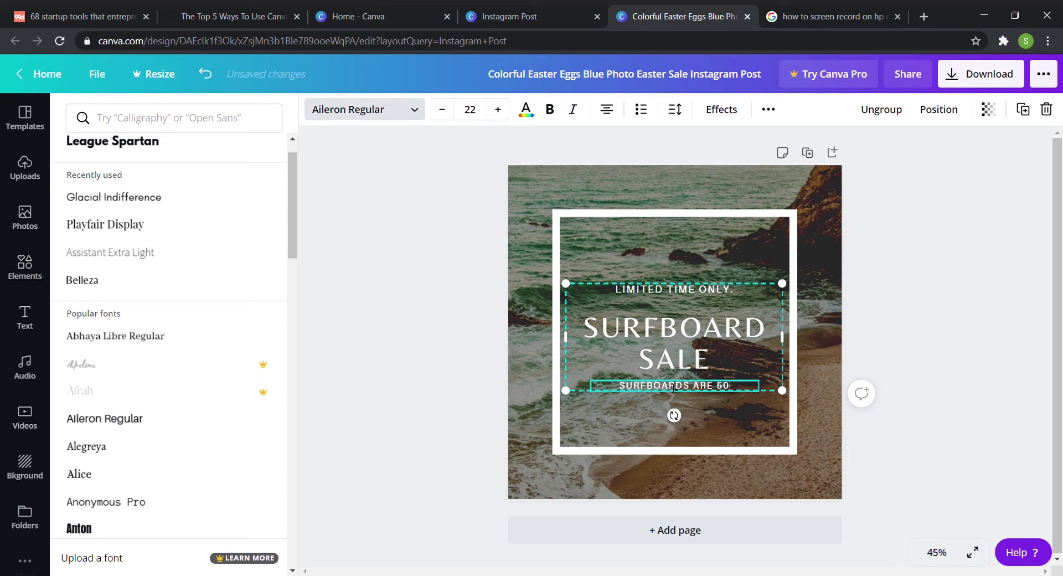
type("% OF N")
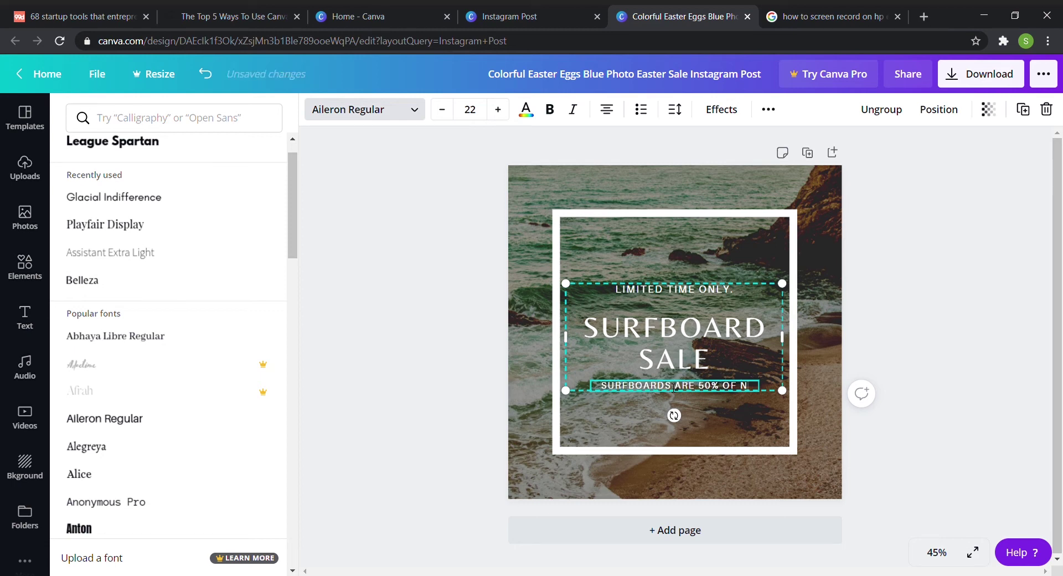
type("OW THROUGH")
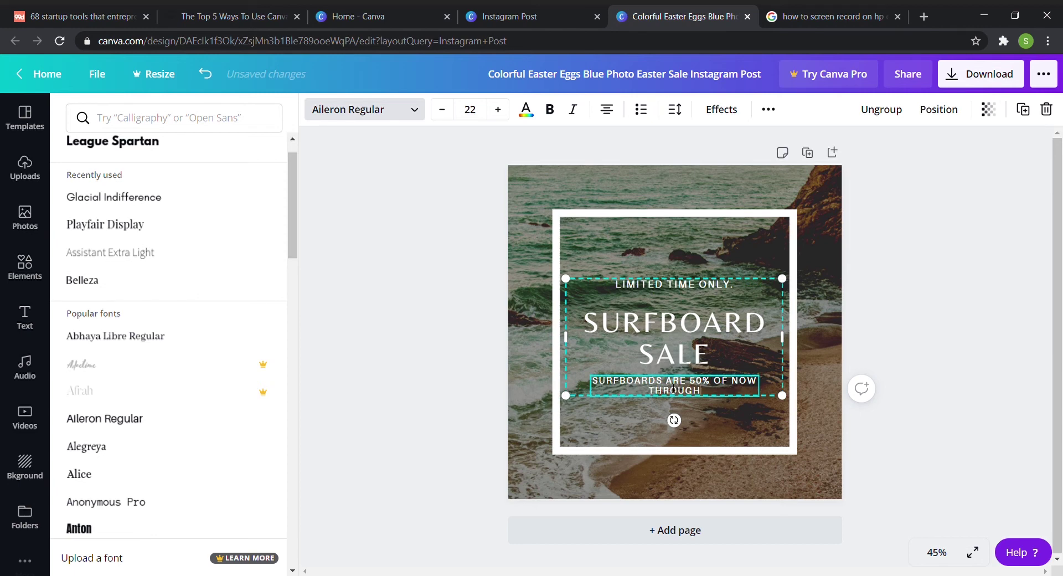
type(" 4.23")
key("Escape")
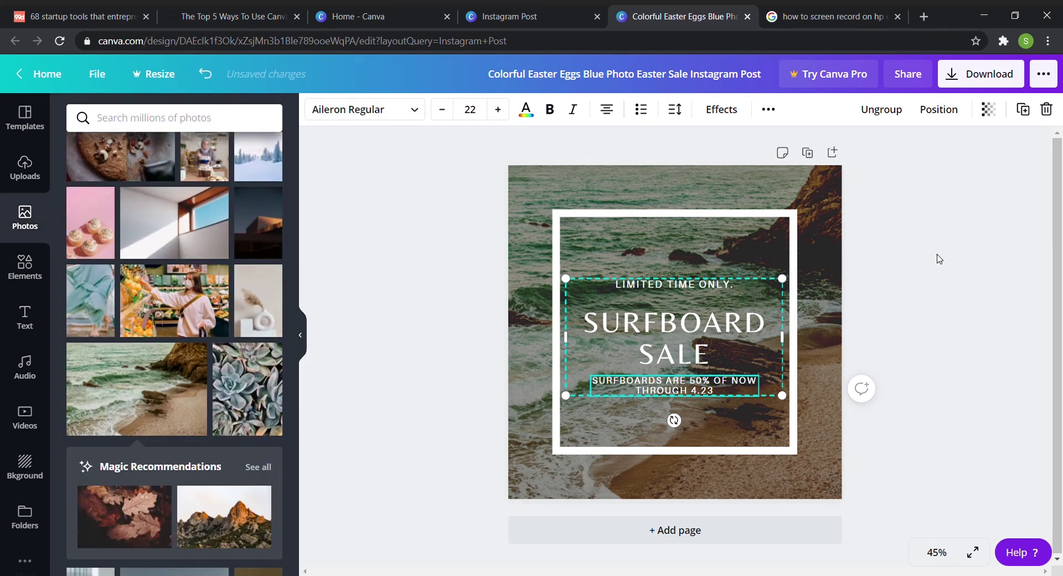
left_click(940, 259)
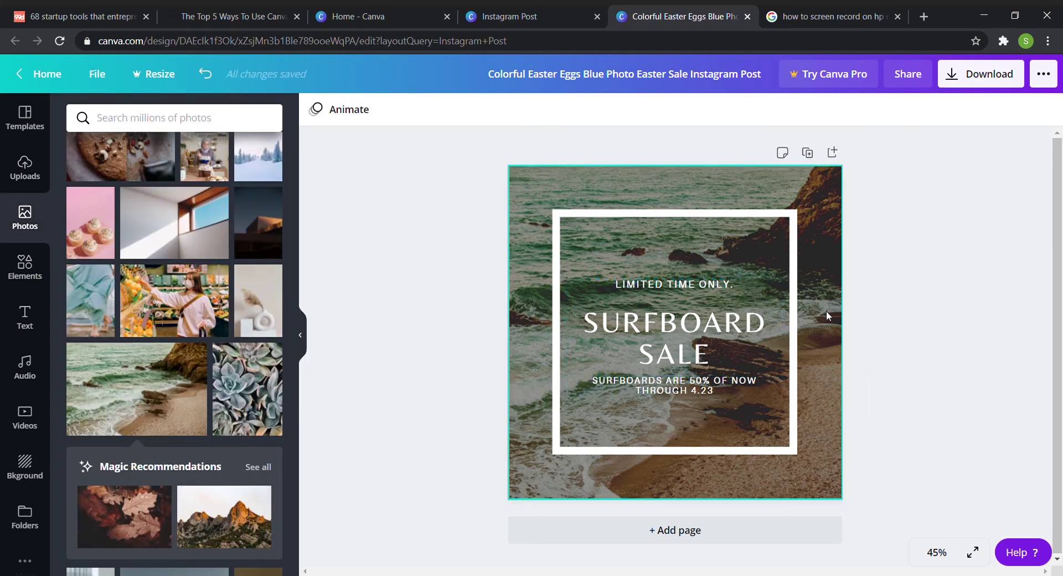
Search the Elements library for surf graphics
left_click(826, 310)
left_click(25, 266)
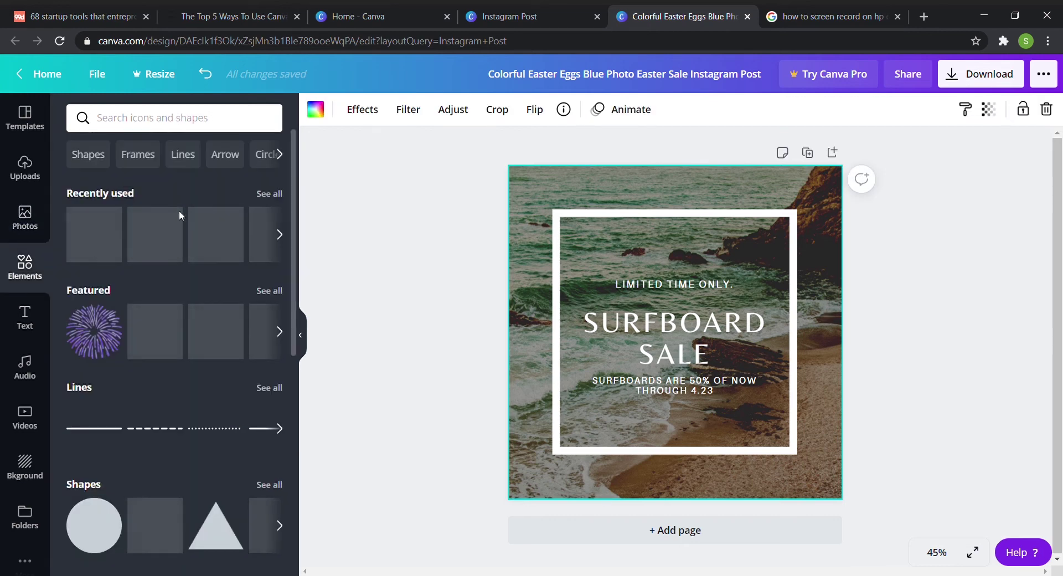
scroll(191, 404, "down", 5)
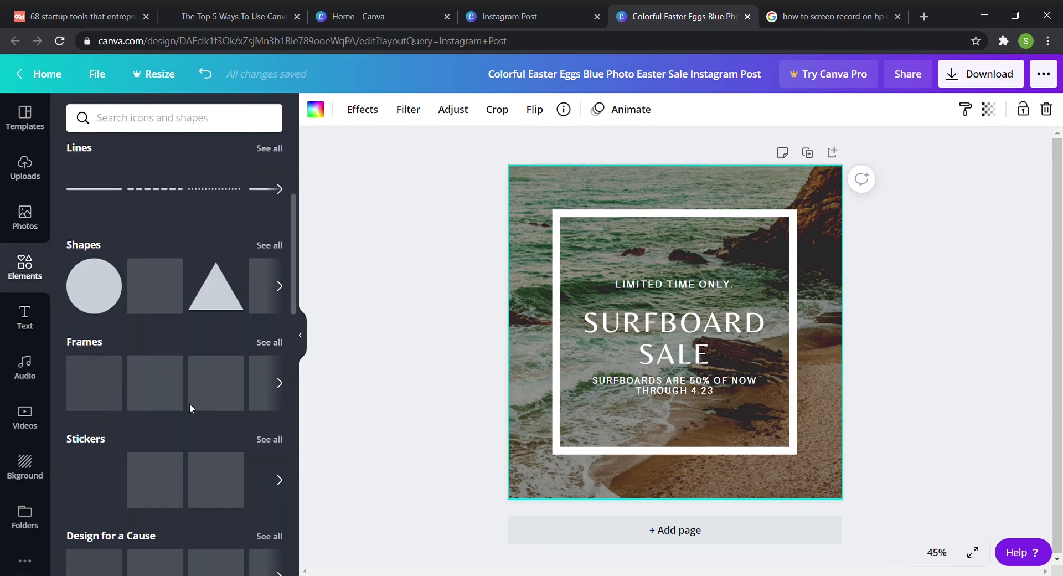
scroll(189, 403, "up", 5)
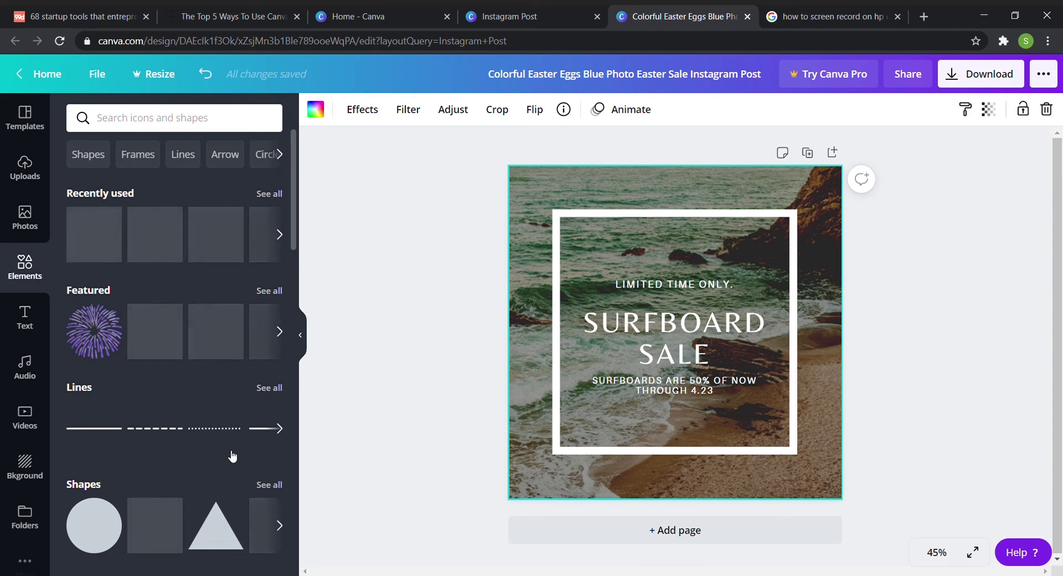
left_click(143, 127)
type("s")
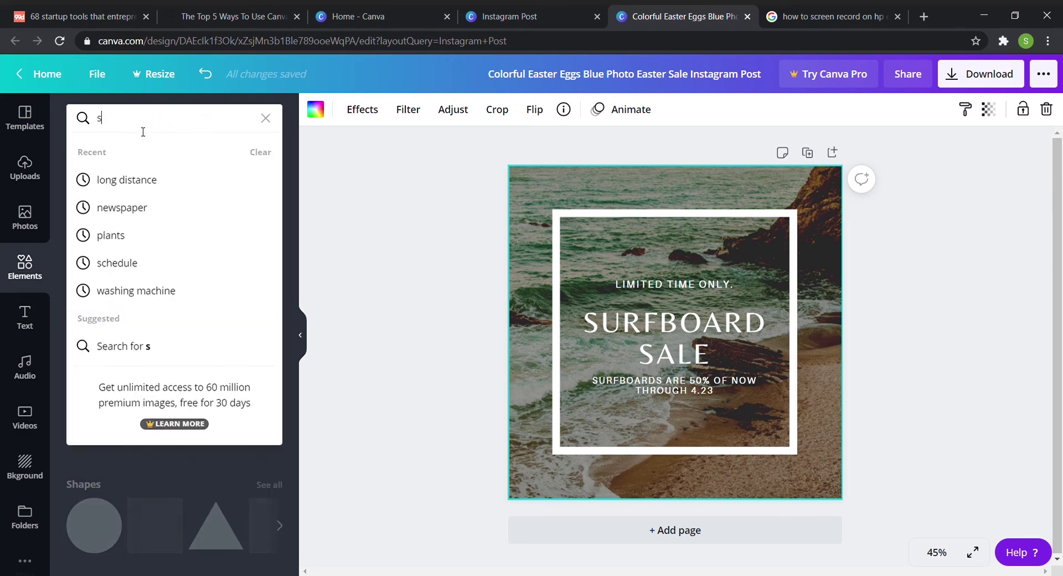
type("urf")
key("Return")
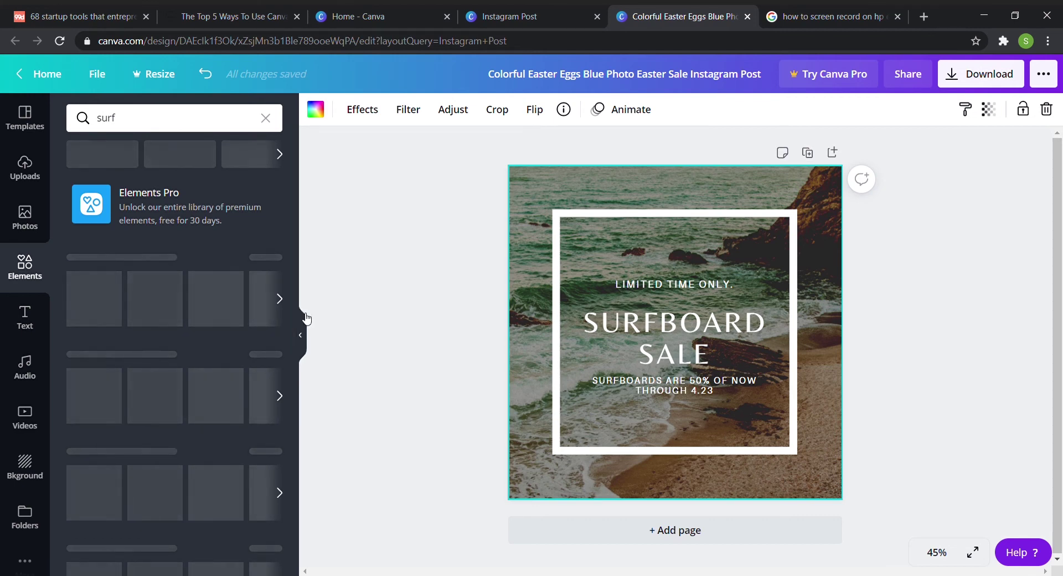
Place the slim surfboard outline upright along the beach photo's left edge
scroll(213, 349, "down", 1)
scroll(213, 349, "up", 1)
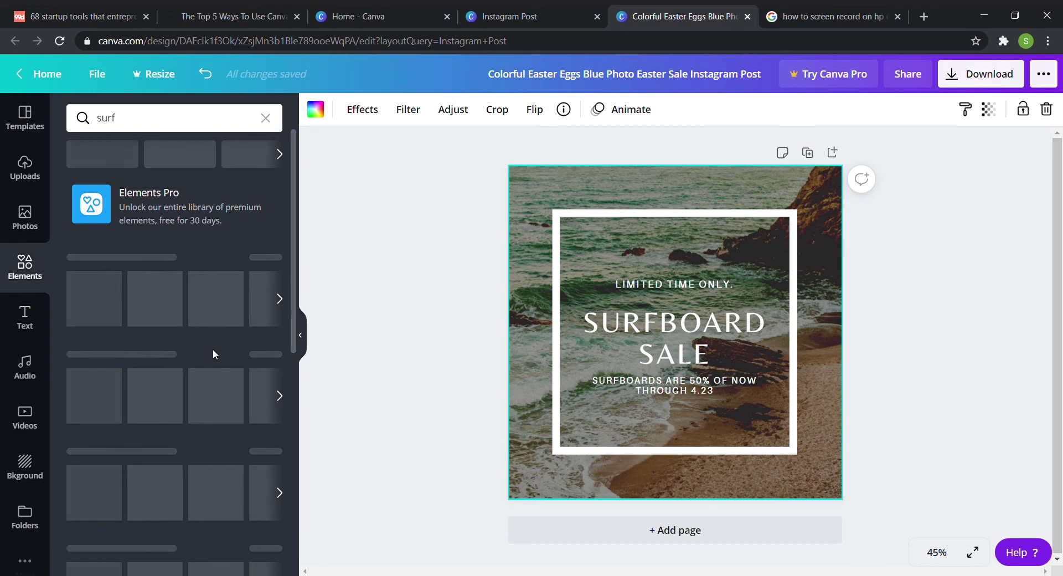
left_click(363, 276)
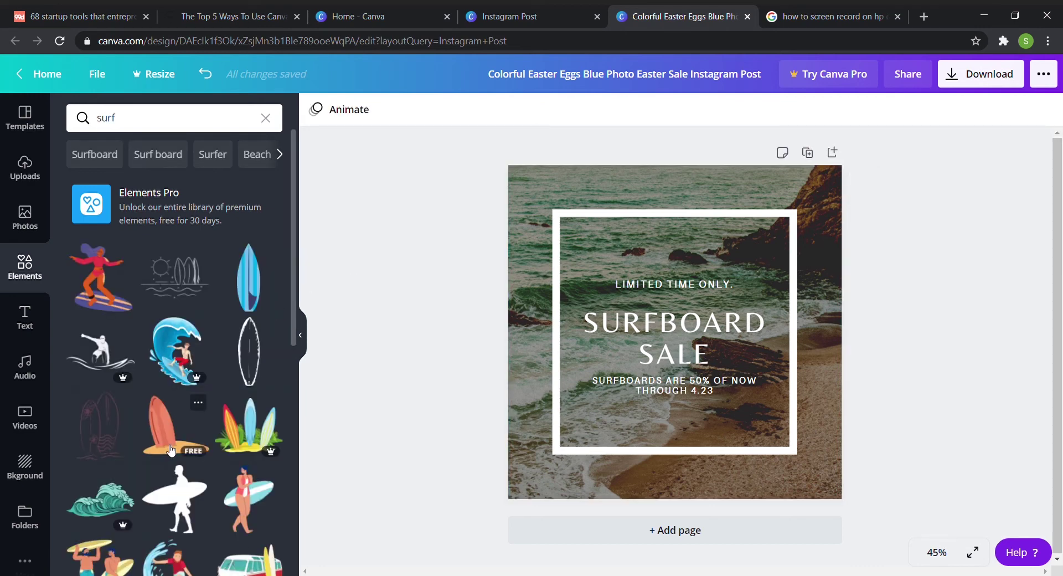
scroll(171, 448, "down", 6)
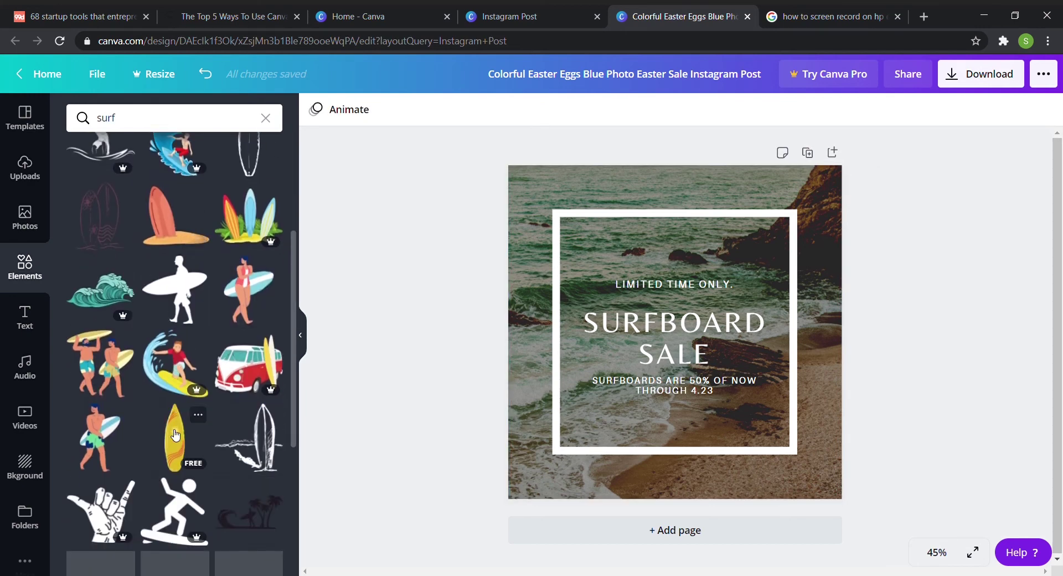
scroll(175, 434, "down", 1)
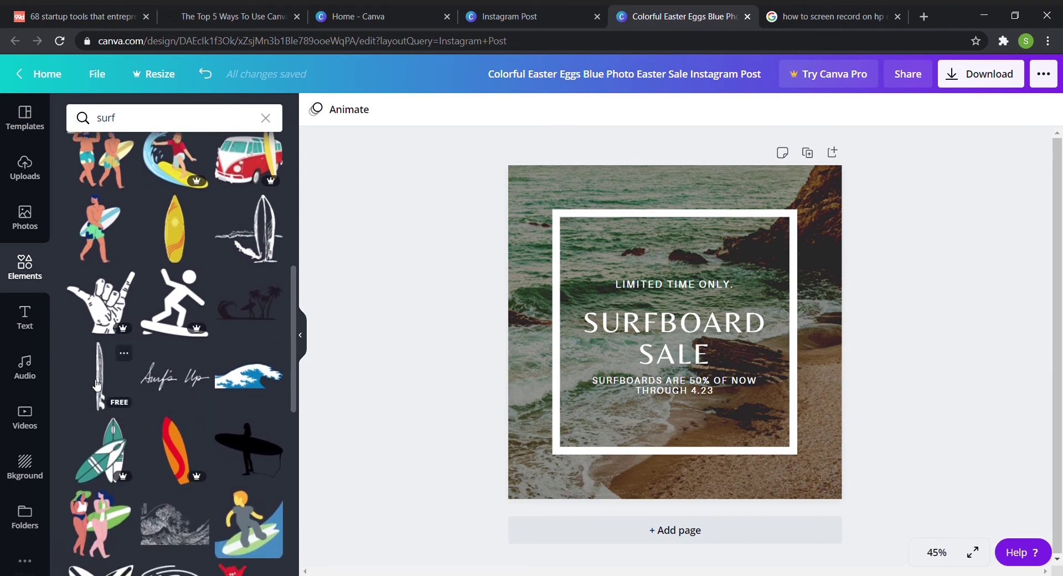
left_click_drag(101, 385, 557, 380)
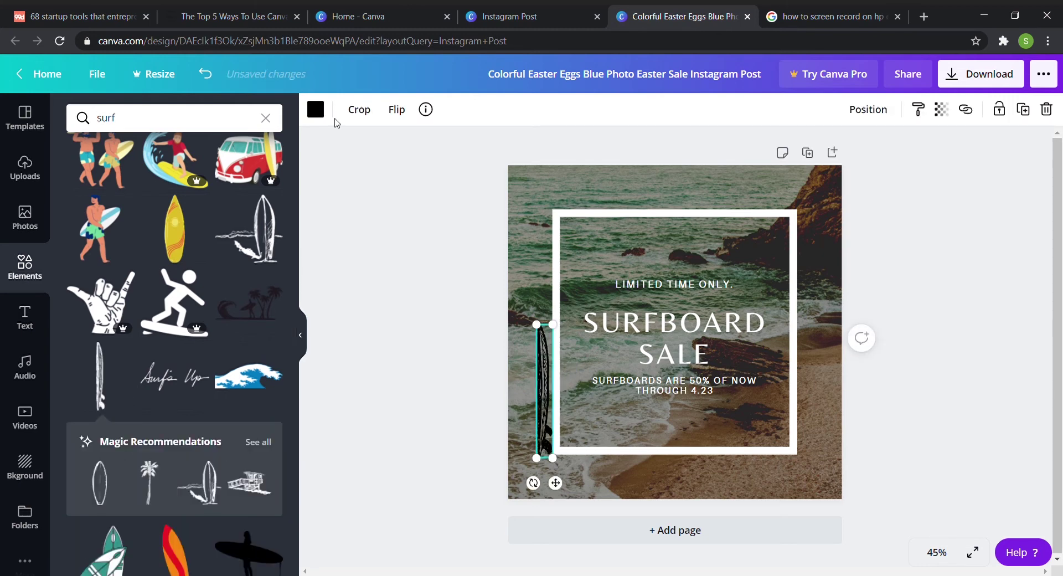
Recolour the surfboard White from Default Colors after trying photo colours, then turn it horizontal
left_click(315, 109)
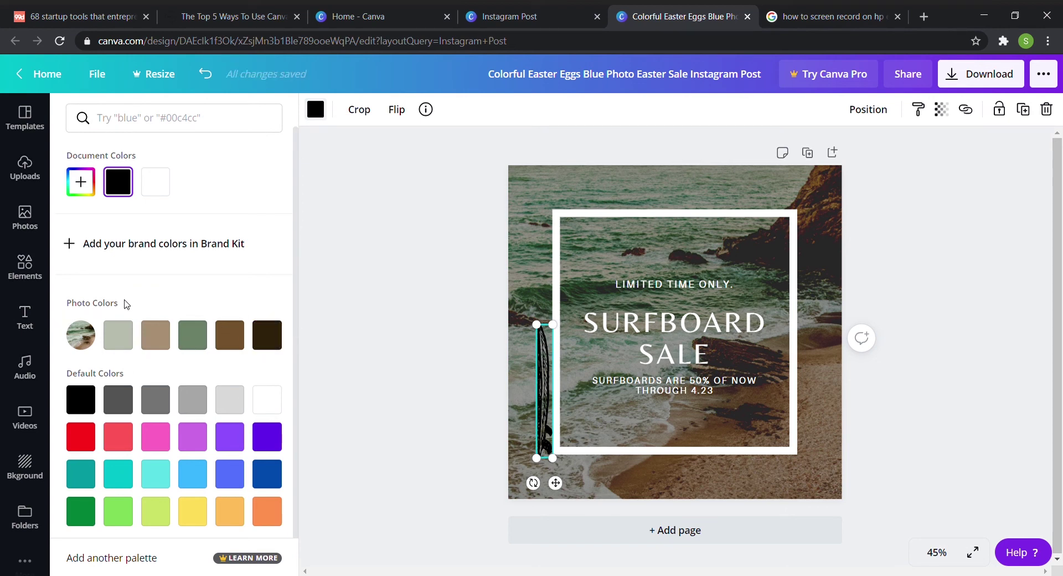
left_click(133, 334)
left_click(155, 335)
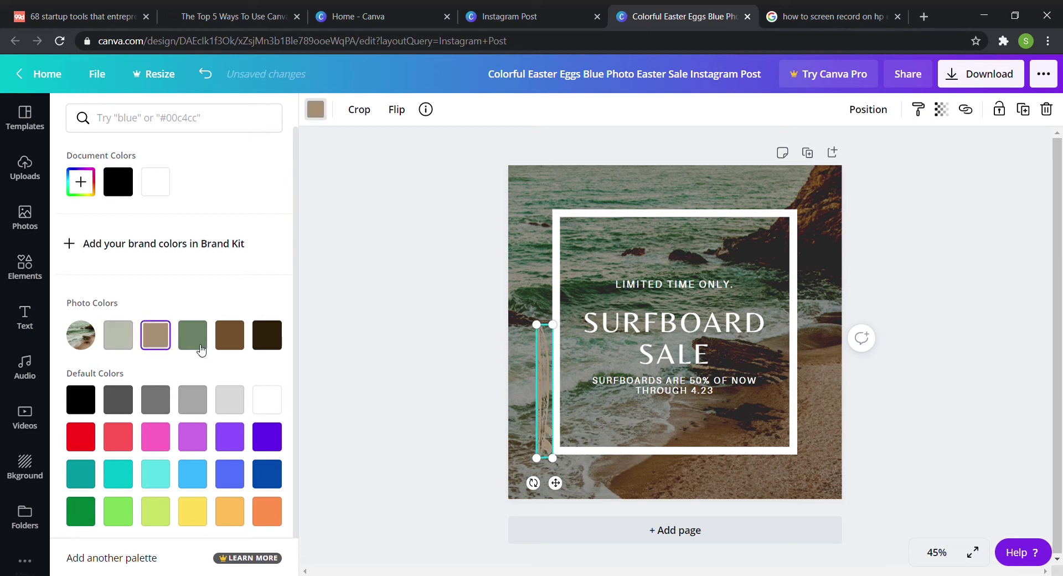
left_click(193, 335)
left_click(239, 339)
left_click(268, 337)
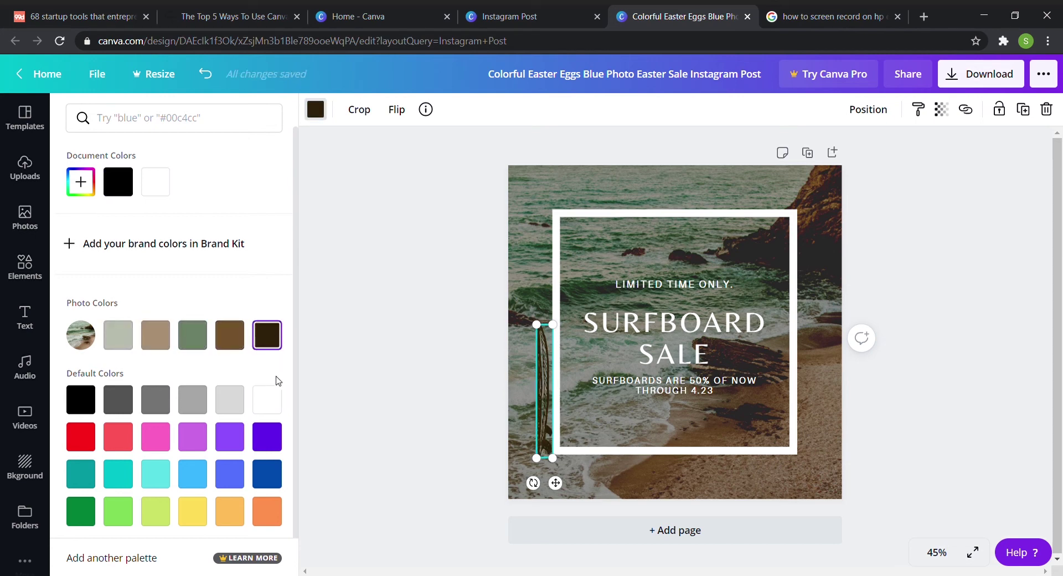
left_click(275, 403)
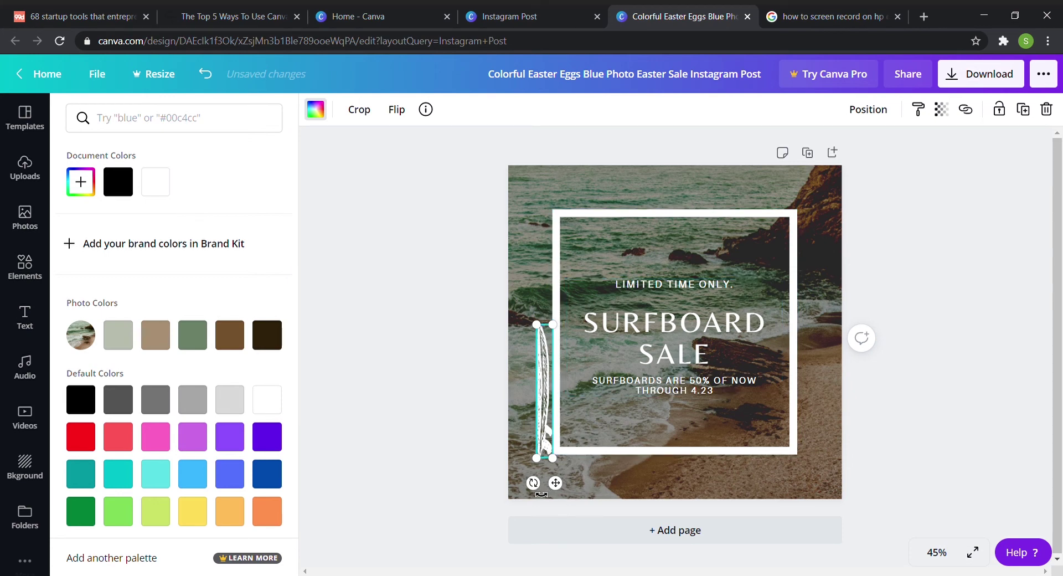
left_click_drag(541, 493, 467, 387)
Centre the surfboard below the sale text and nudge both slightly upward
left_click_drag(544, 397, 681, 424)
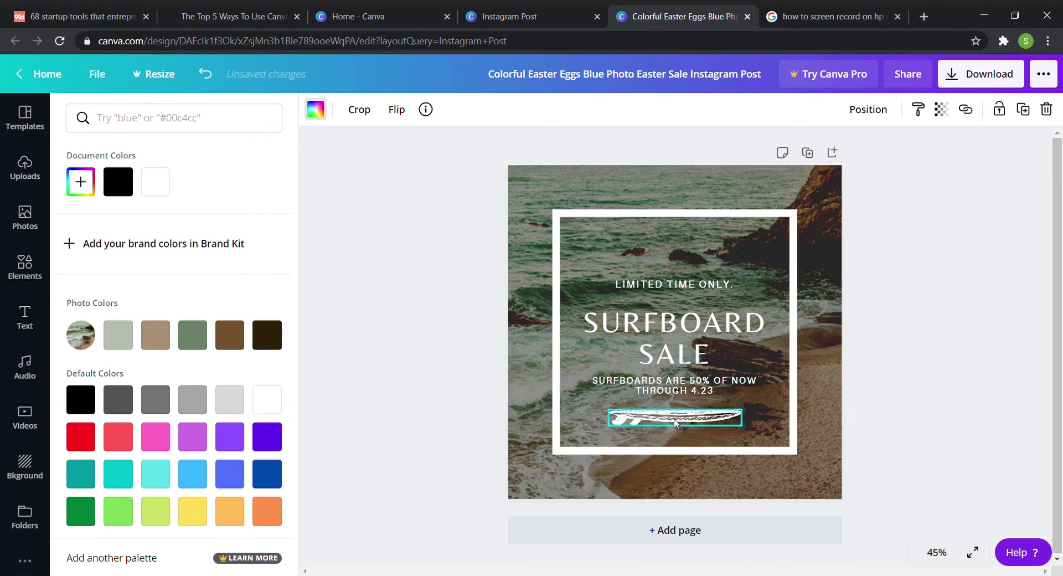
left_click_drag(684, 314, 683, 302)
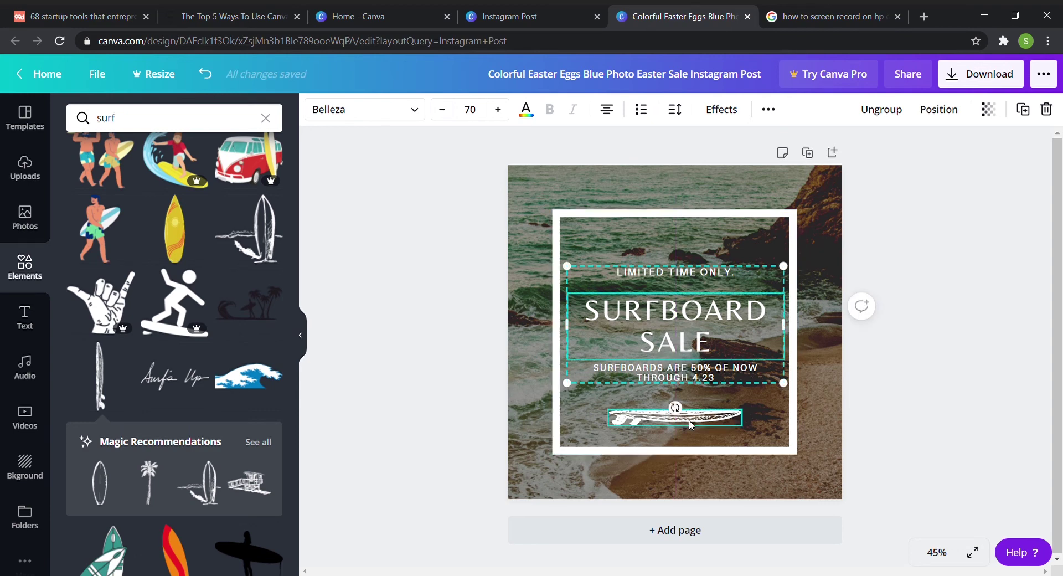
left_click_drag(692, 423, 695, 414)
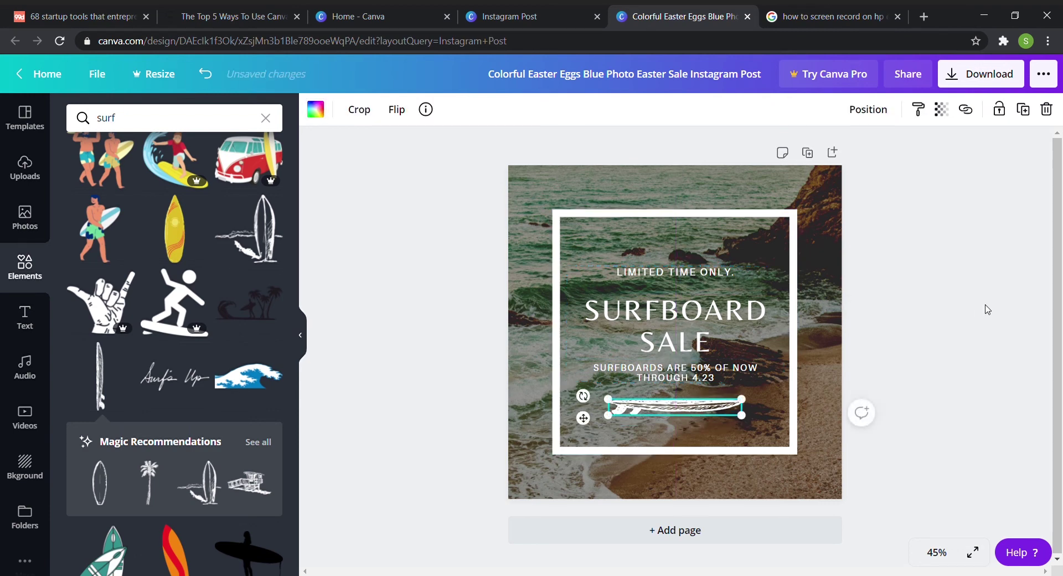
left_click(987, 309)
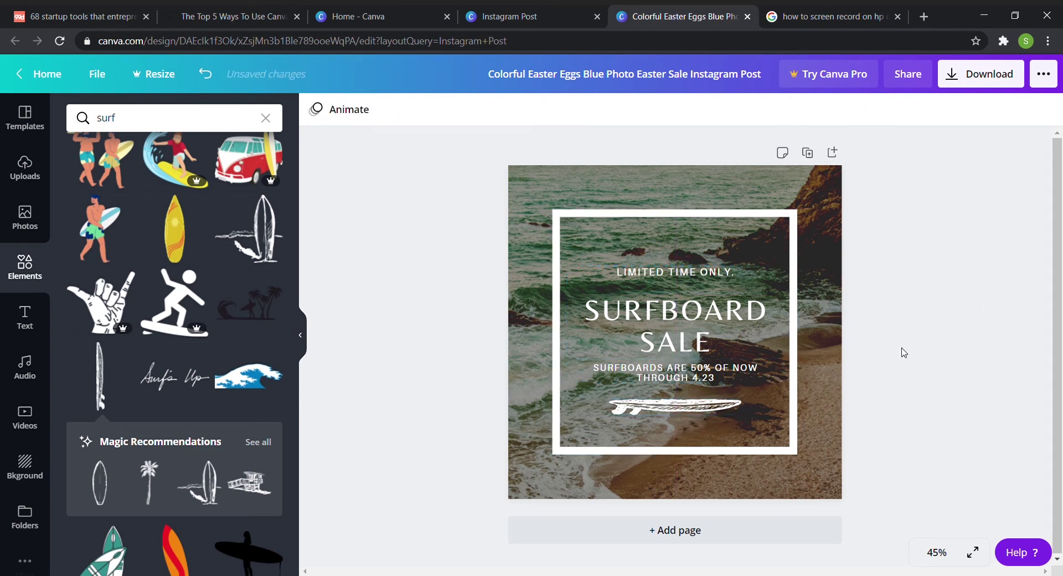
Nudge the three-line sale text group slightly higher, keeping it centred
left_click(686, 316)
left_click_drag(687, 317, 688, 313)
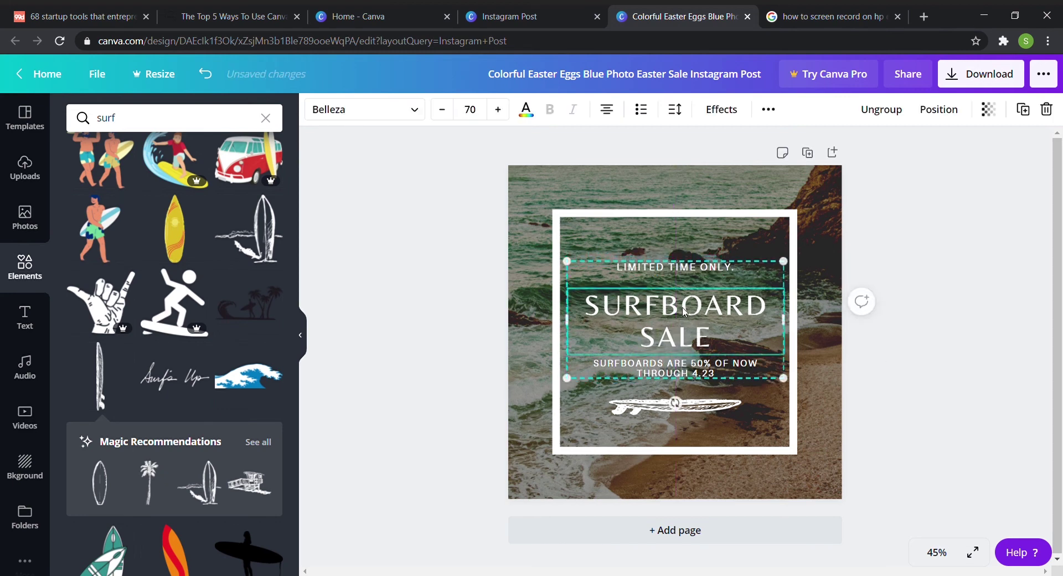
right_click(651, 328)
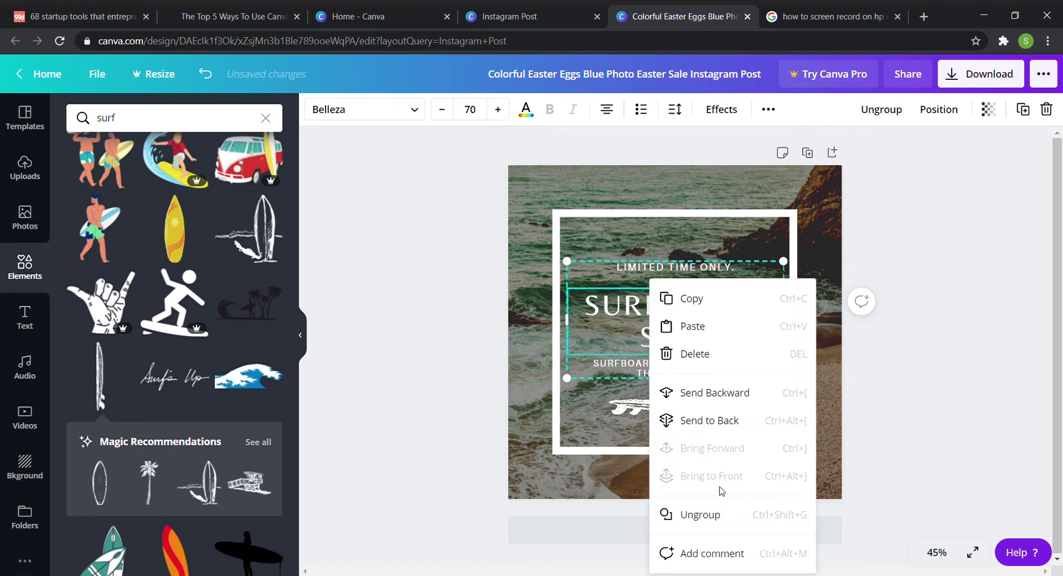
left_click(701, 518)
left_click(978, 331)
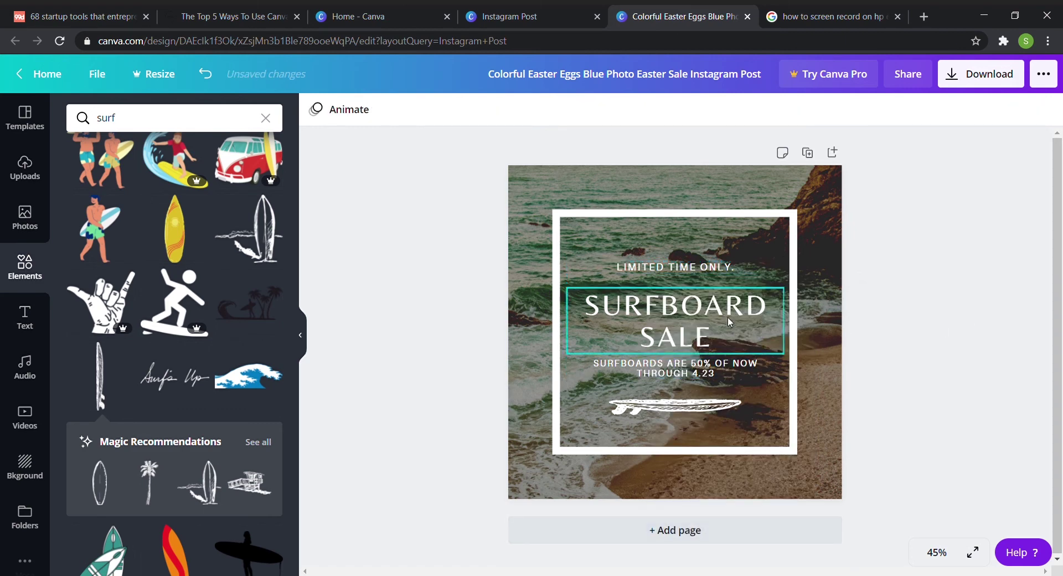
left_click_drag(706, 266, 703, 271)
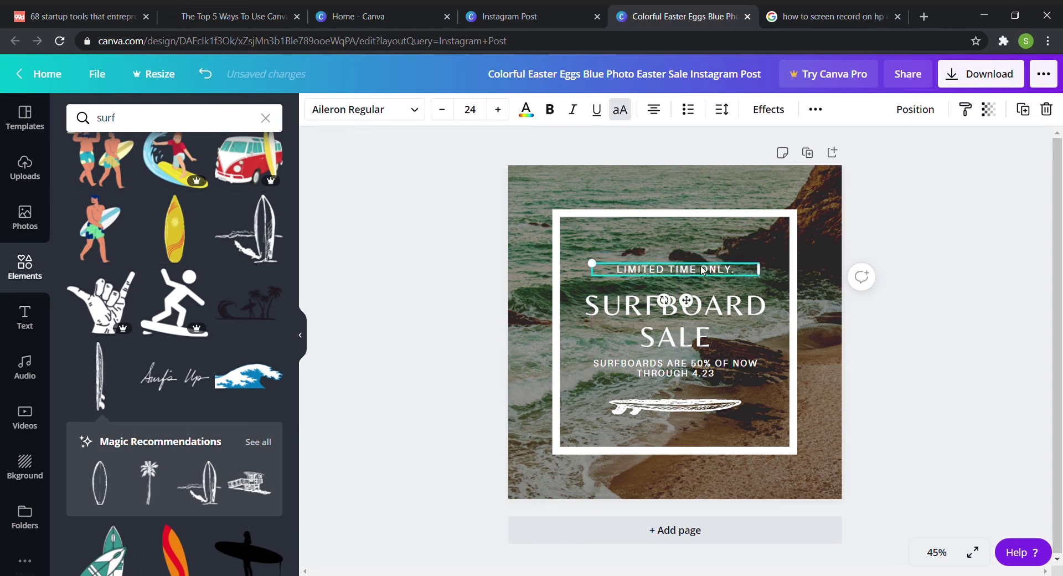
key("ctrl+z")
key("ctrl+z")
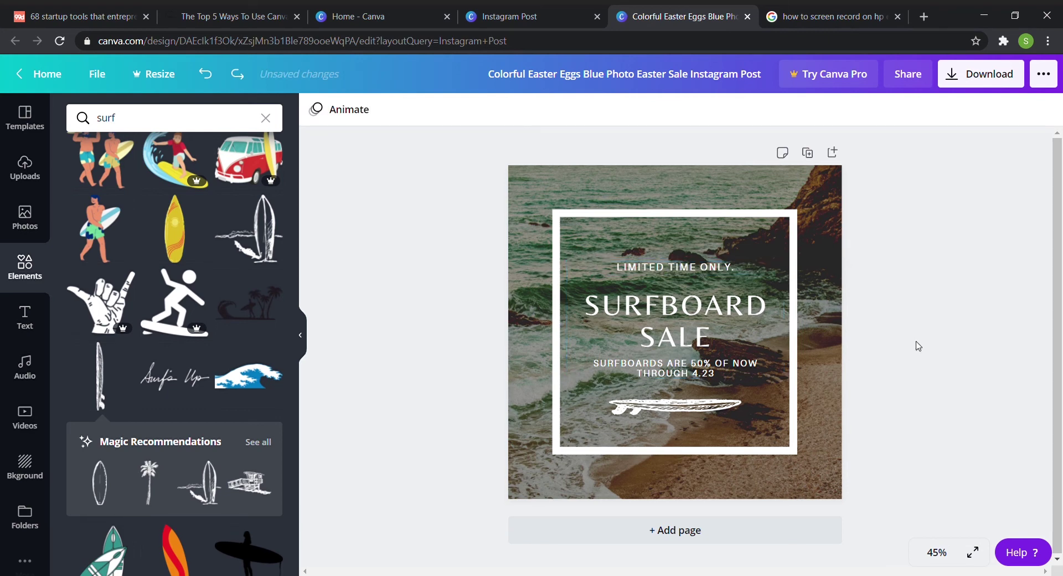
left_click_drag(706, 333, 617, 286)
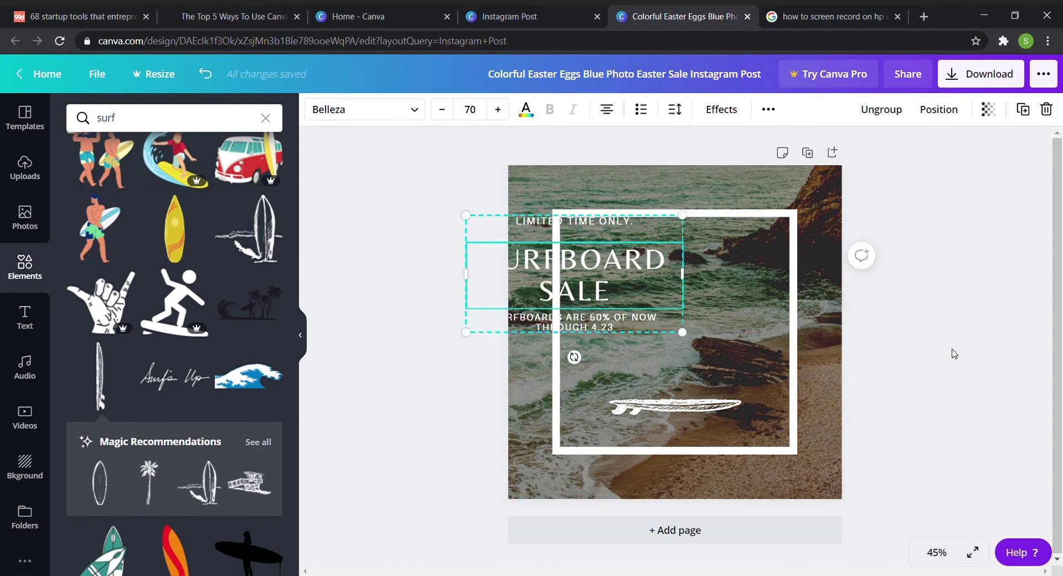
key("ctrl+z")
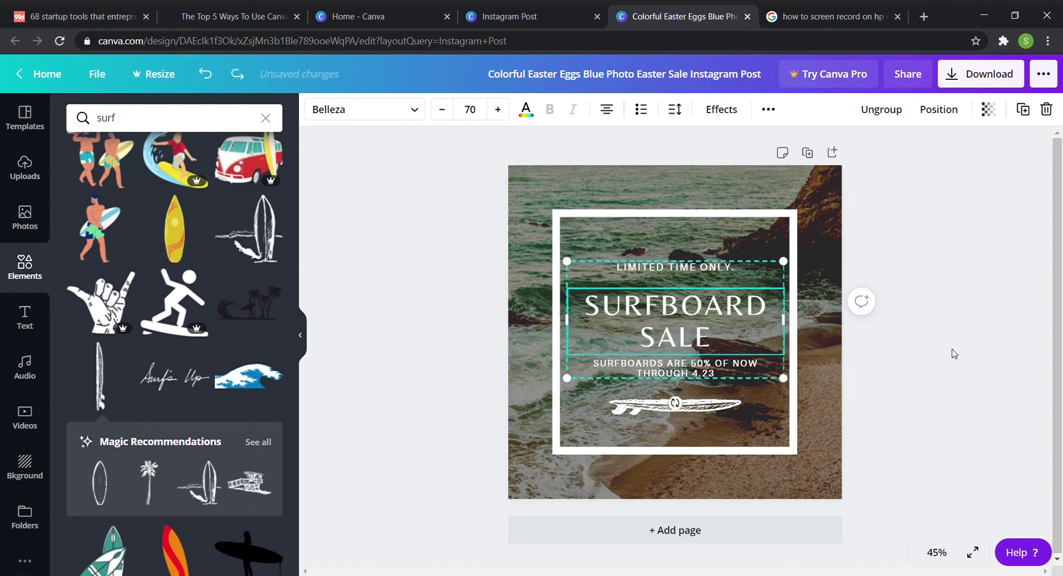
Browse the uploaded images, then open the background colours and textures library
left_click(955, 353)
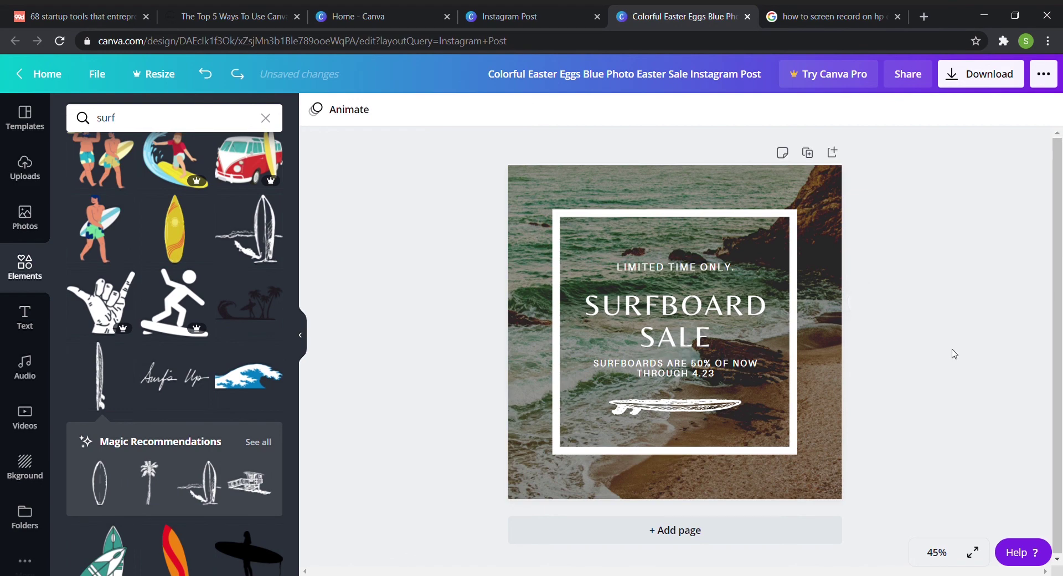
left_click(32, 180)
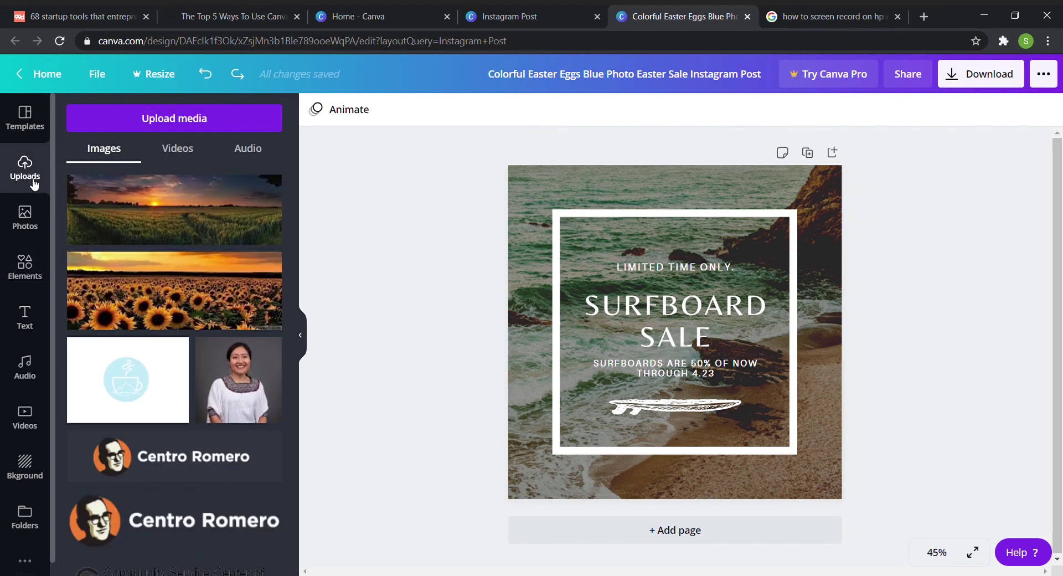
scroll(166, 352, "down", 10)
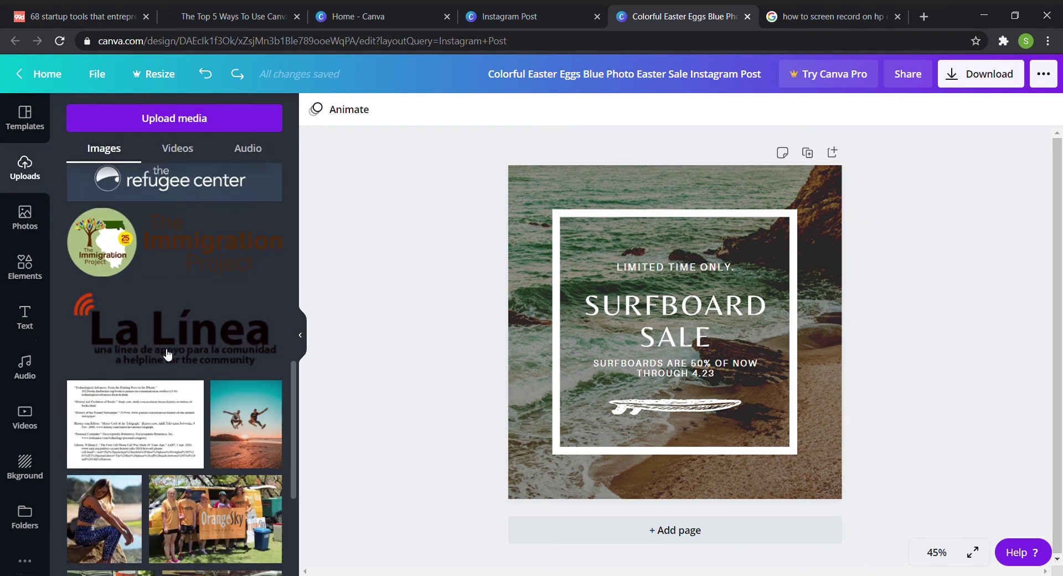
scroll(166, 352, "down", 10)
scroll(163, 348, "up", 11)
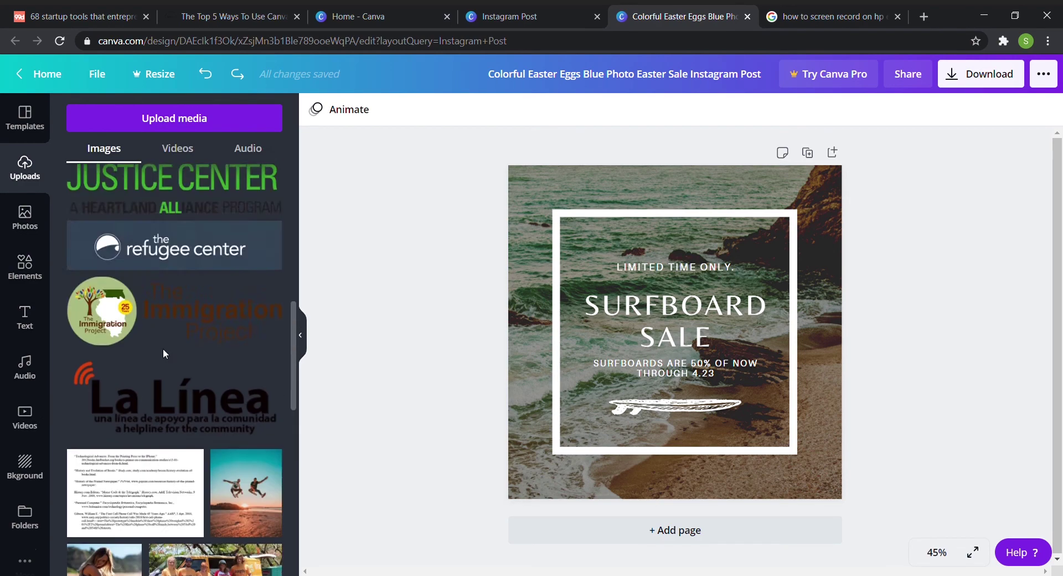
scroll(162, 348, "up", 5)
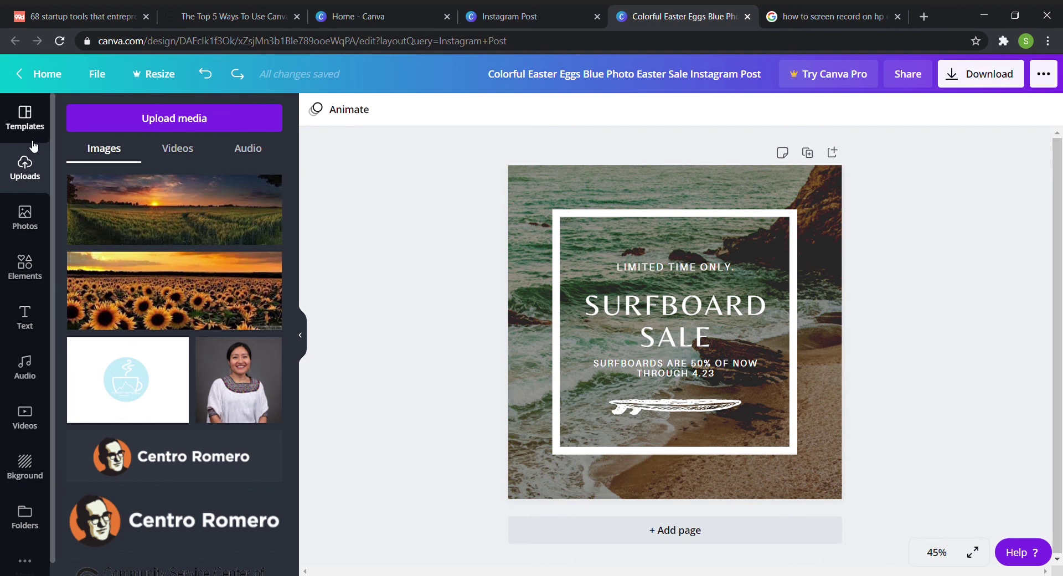
left_click(25, 468)
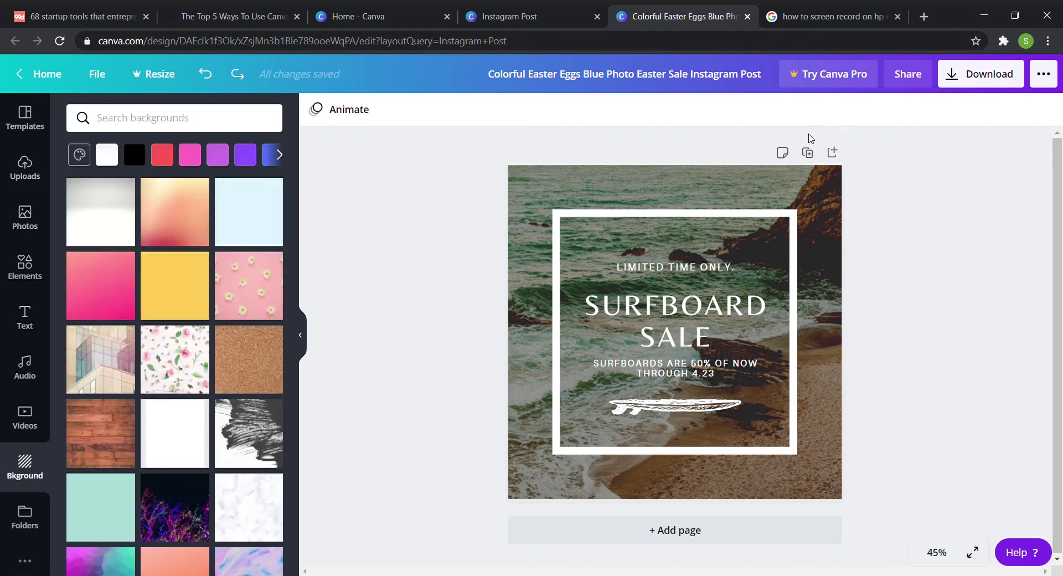
Duplicate the page, then undo it so the design stays a single page
left_click(807, 155)
scroll(719, 387, "up", 5)
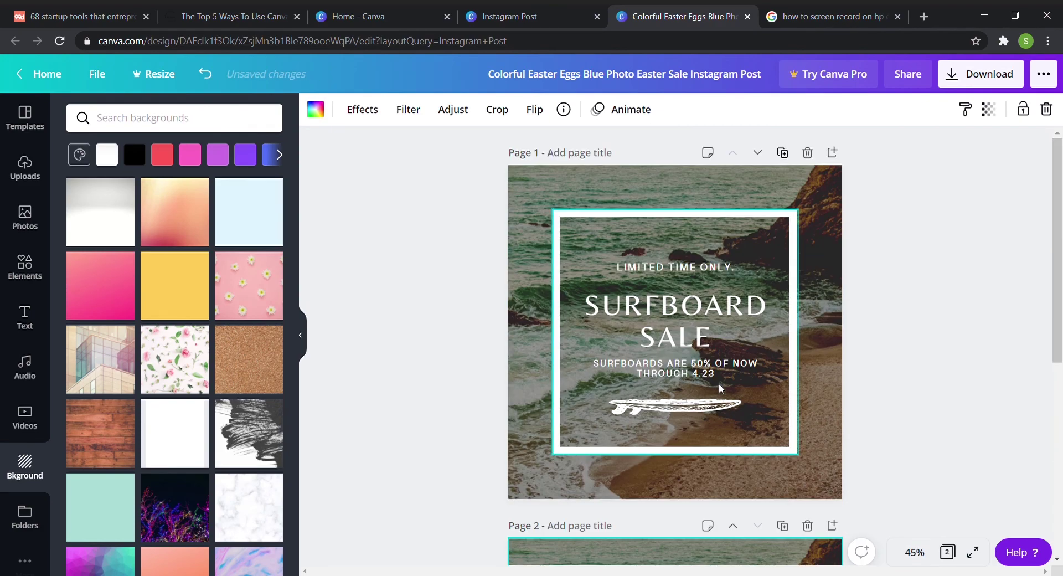
scroll(721, 388, "down", 2)
scroll(721, 388, "down", 4)
scroll(721, 388, "up", 4)
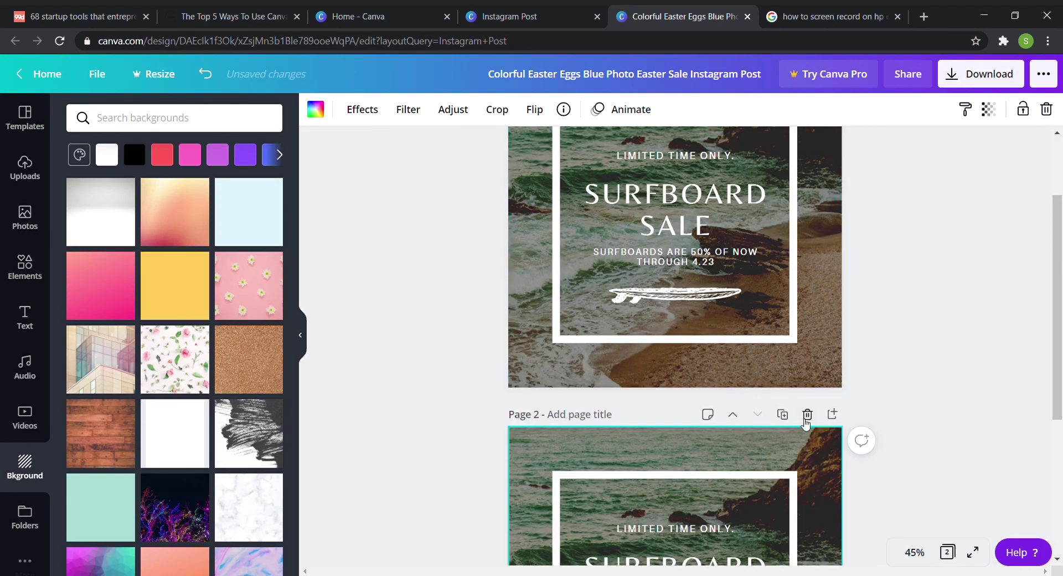
key("ctrl+z")
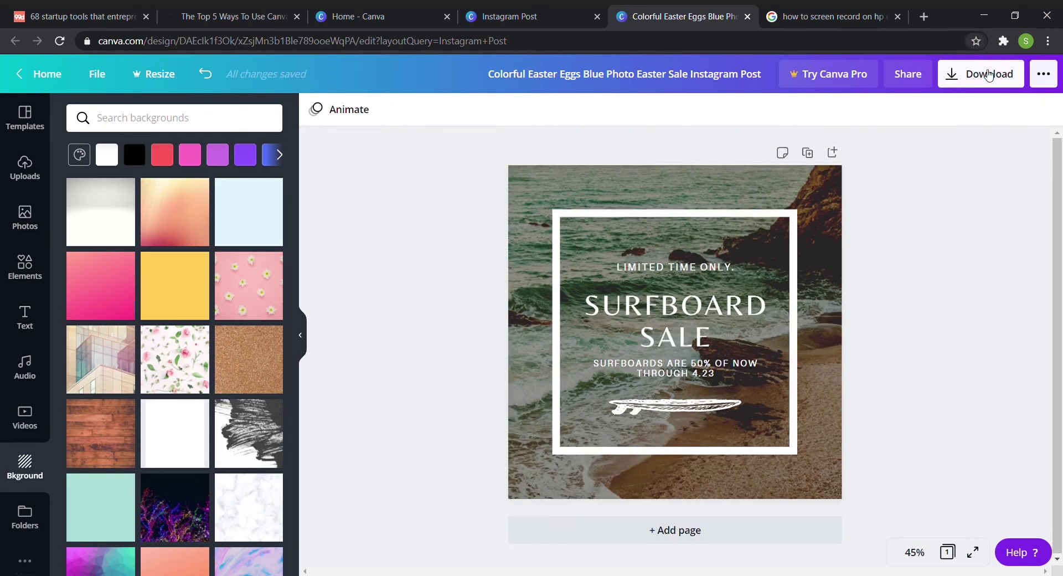
Download the surfboard sale post with the file type kept as PNG
left_click(969, 77)
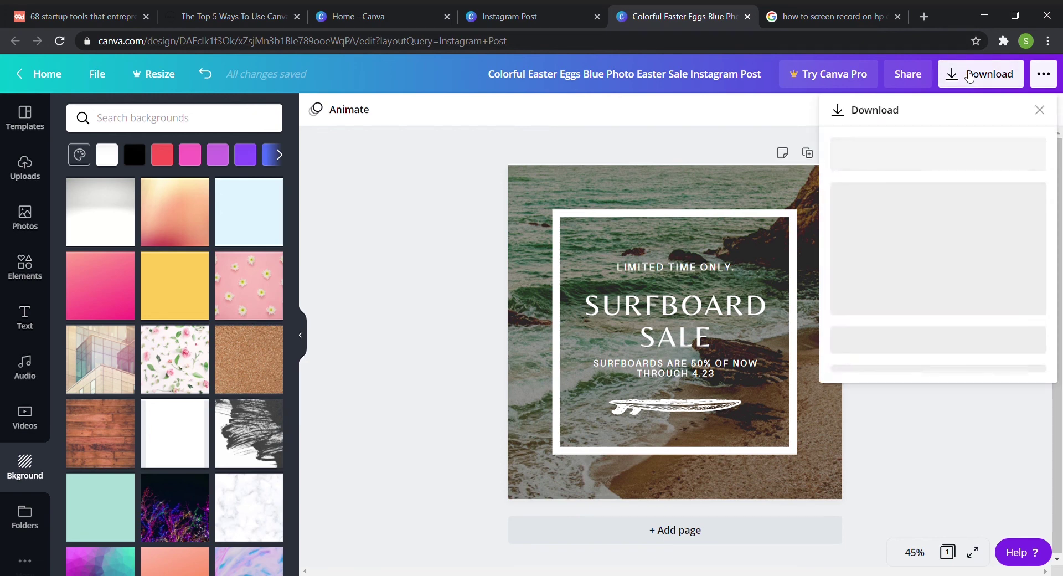
left_click(895, 173)
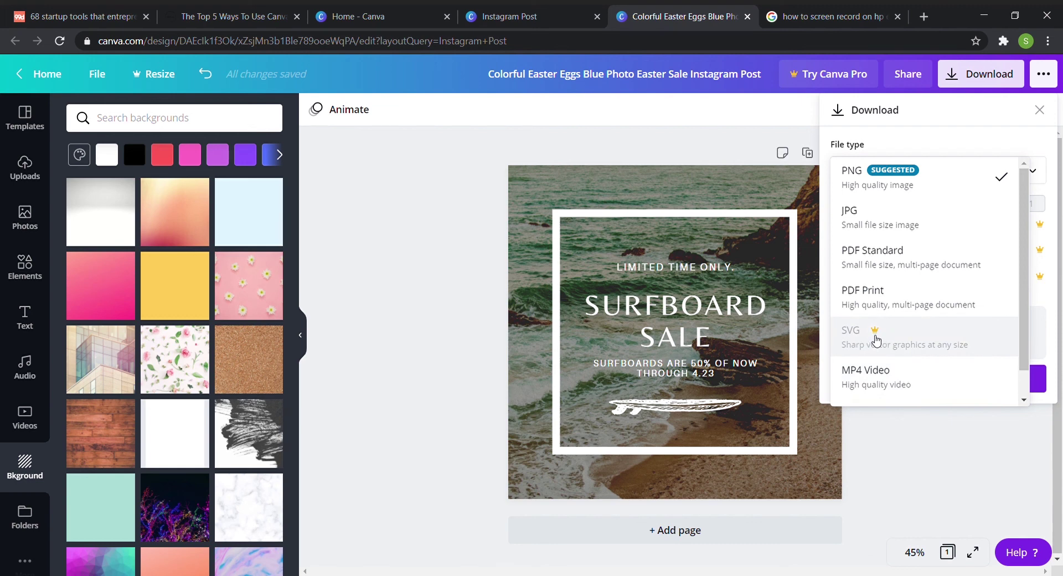
scroll(876, 340, "down", 1)
left_click(958, 478)
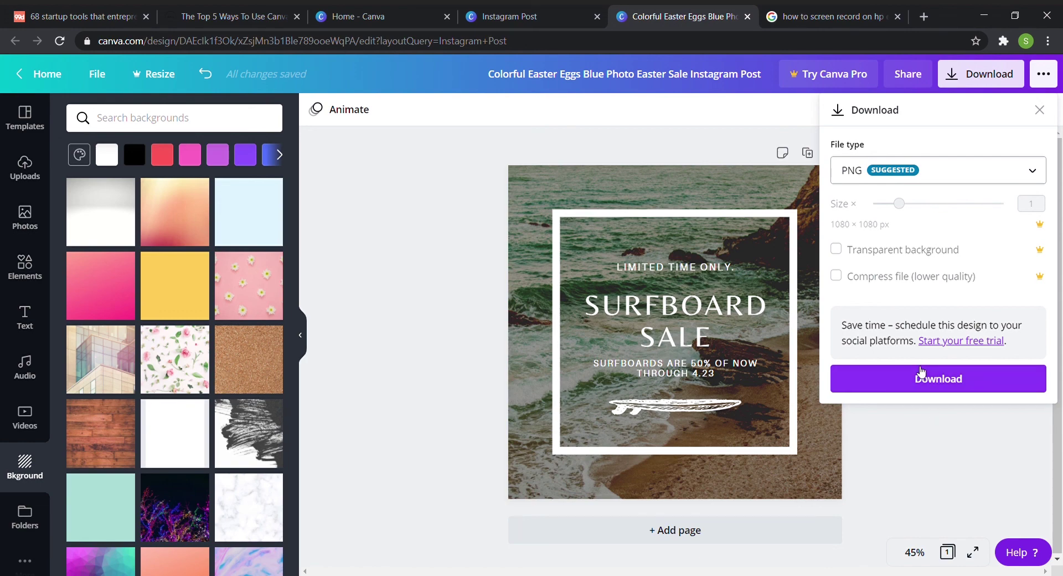
left_click(919, 378)
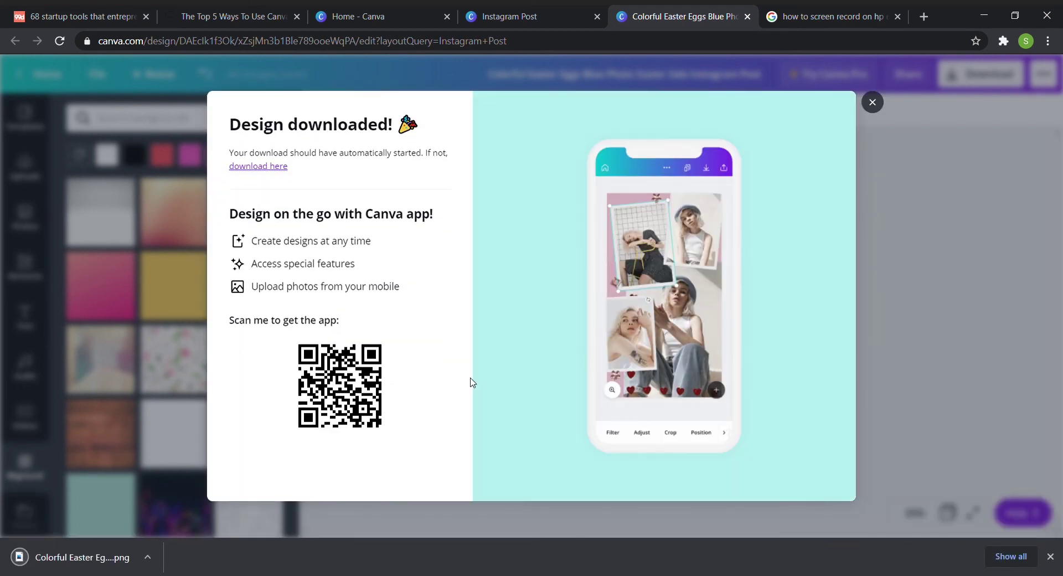
Open the downloaded PNG, close the Design downloaded dialog, and return to Canva's home page
left_click(148, 557)
left_click(120, 562)
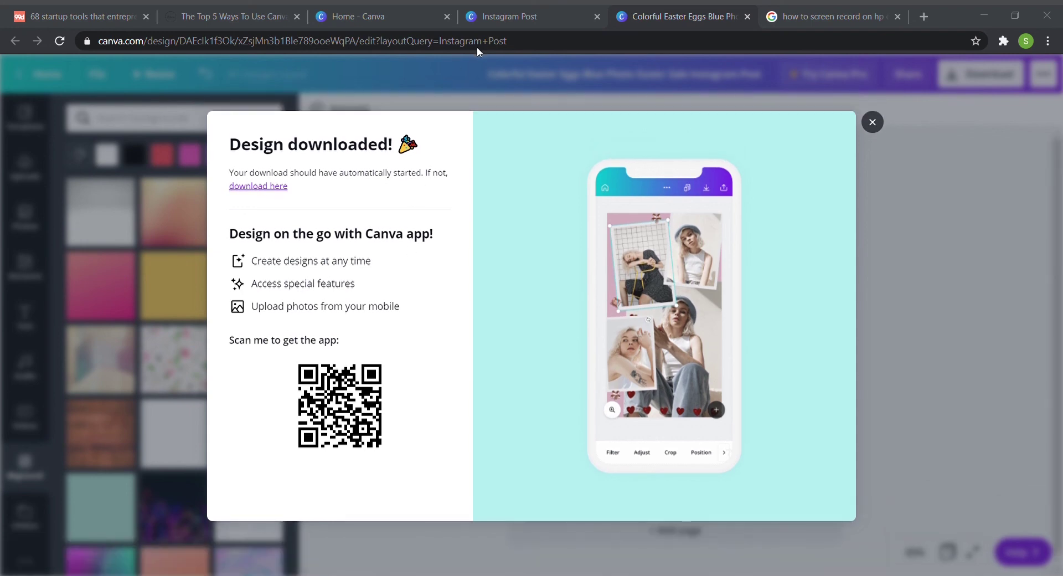
left_click(873, 122)
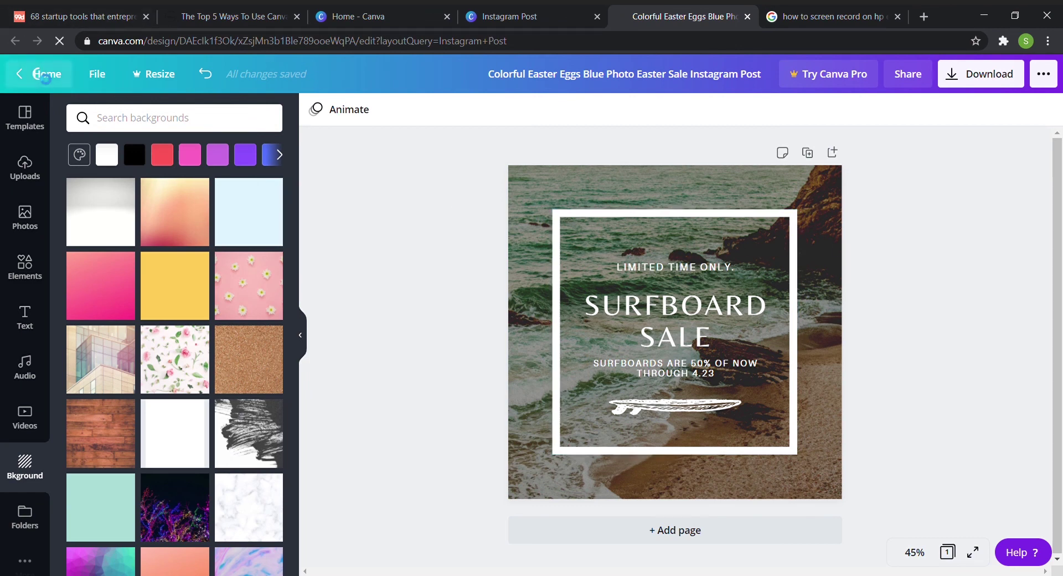
left_click(47, 74)
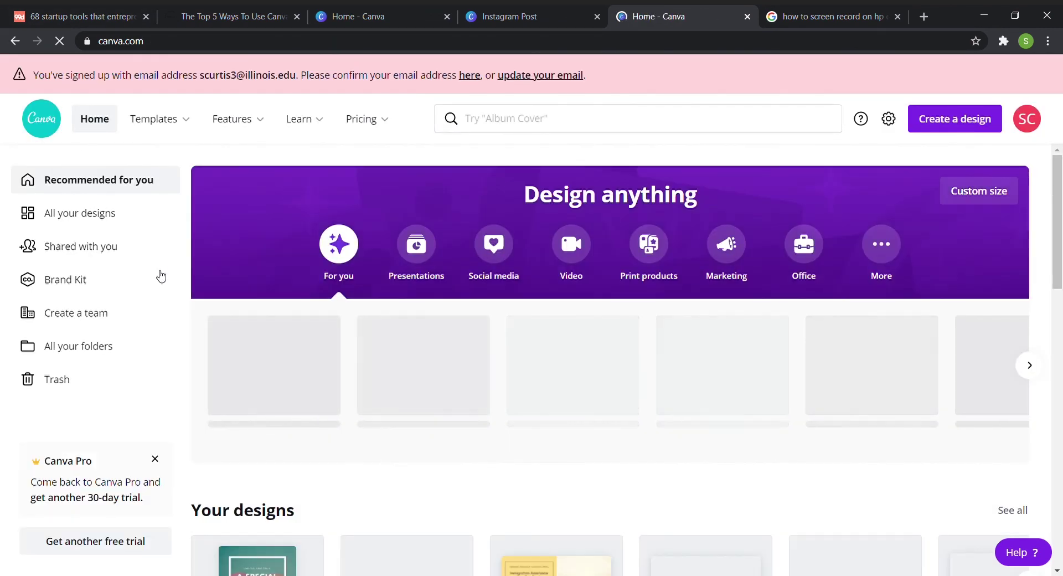
Scroll down the Canva home page and go to the Brand Kit page
scroll(354, 487, "down", 1)
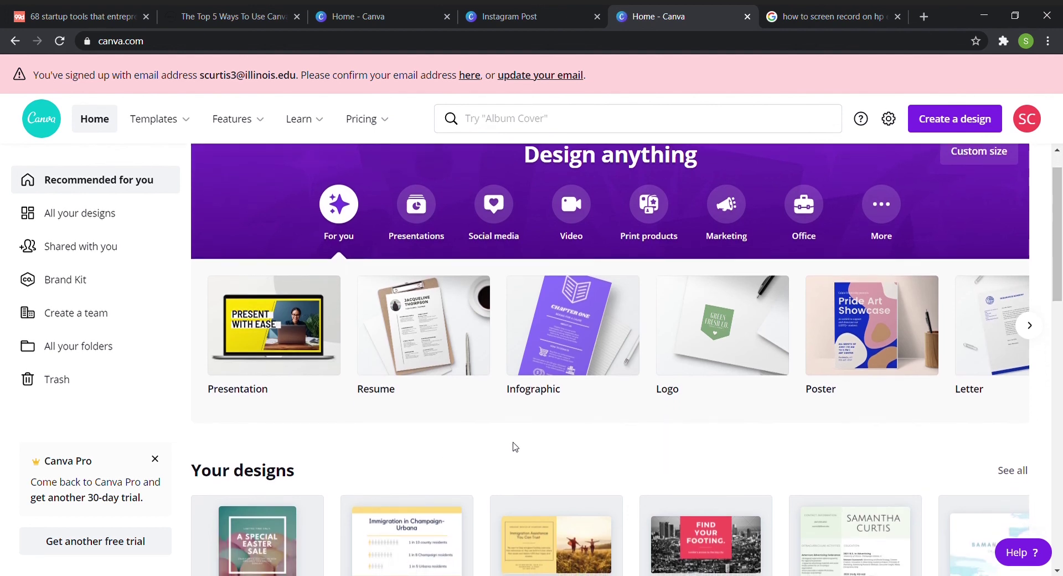
left_click(160, 280)
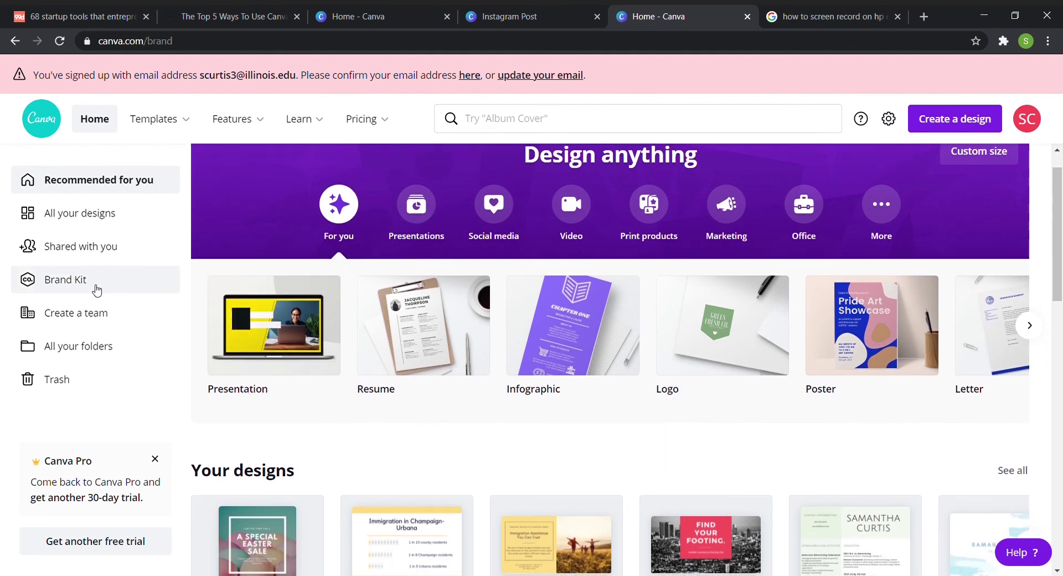